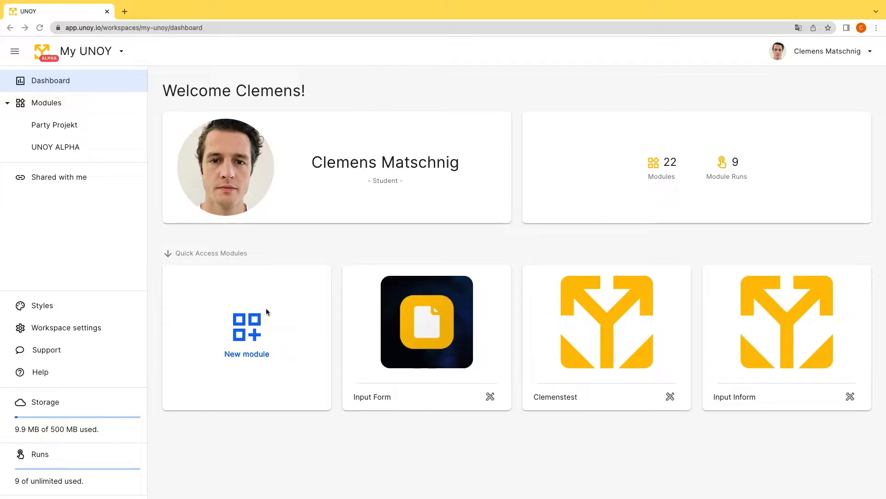
Step: Start a new module named "Input Form" with the description "This is a input form."
click(248, 360)
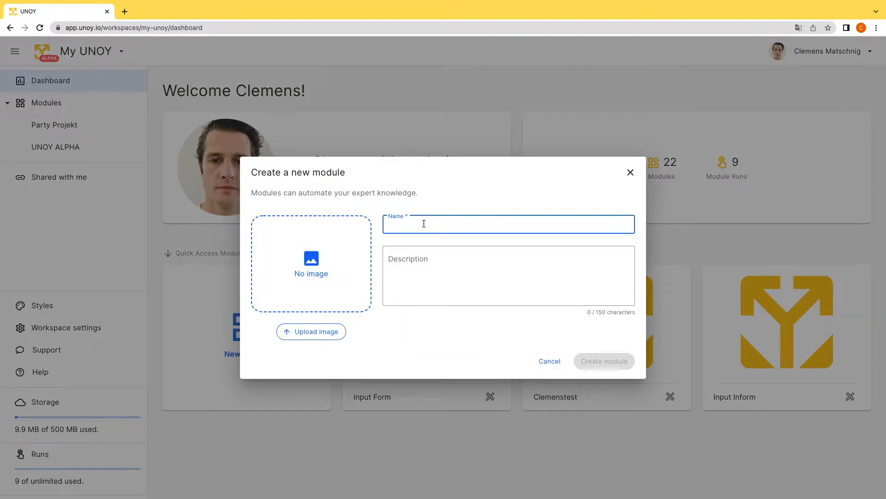
text(Inp)
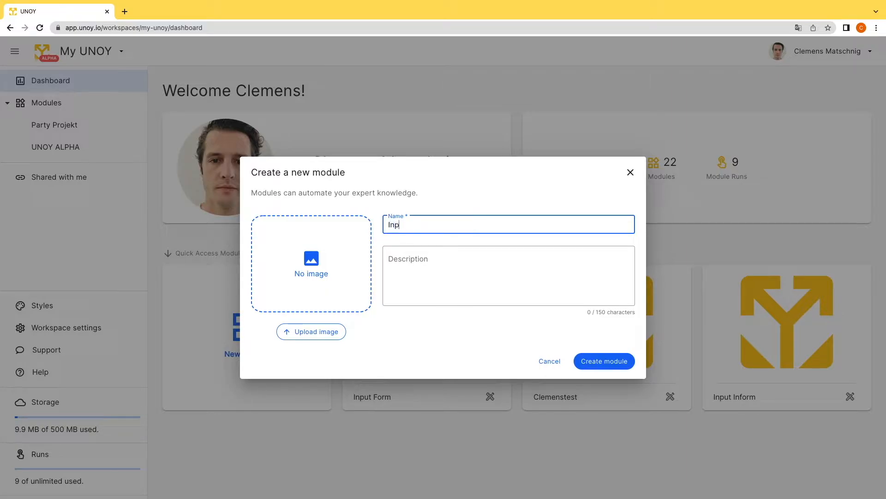
text(ut Form)
click(428, 253)
text(T)
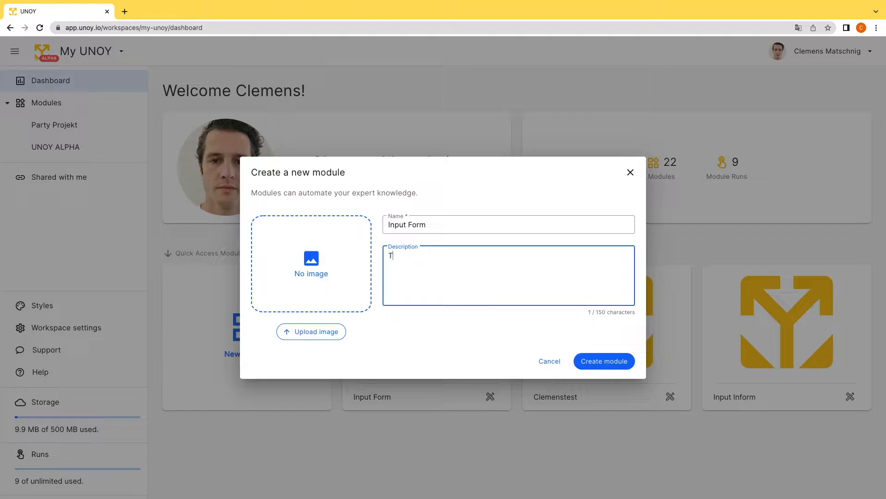
text(his is a input form.)
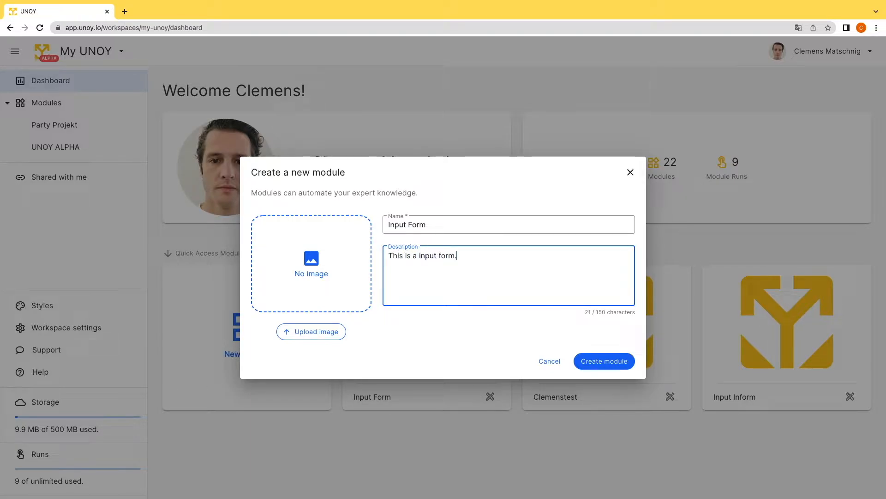
Step: Upload photo-output.JPG from Downloads as the module image and create the module
click(335, 280)
click(316, 336)
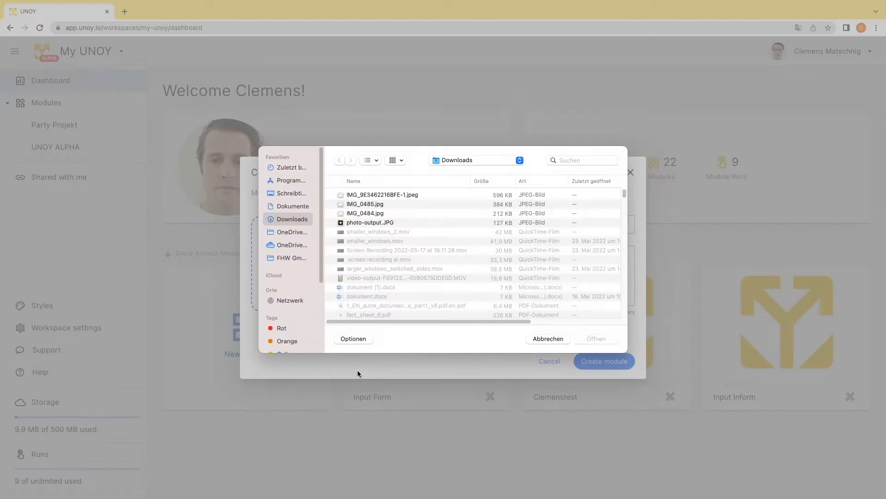
click(389, 223)
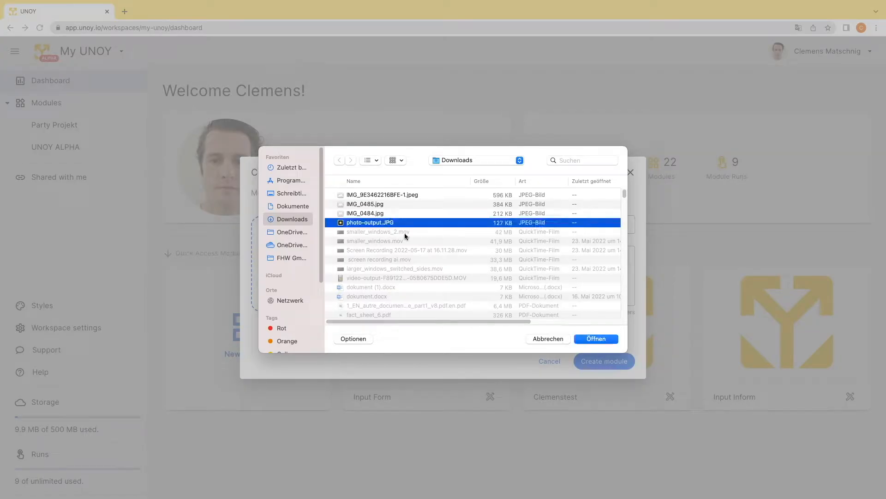
click(596, 339)
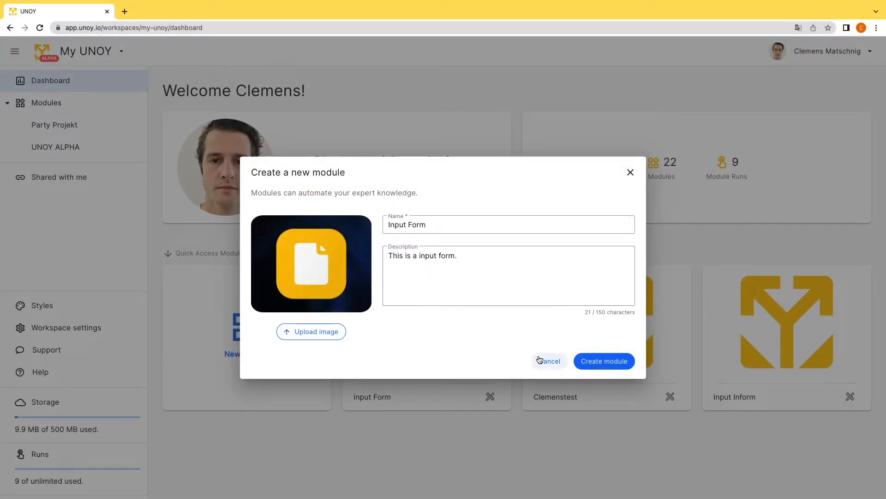
click(592, 365)
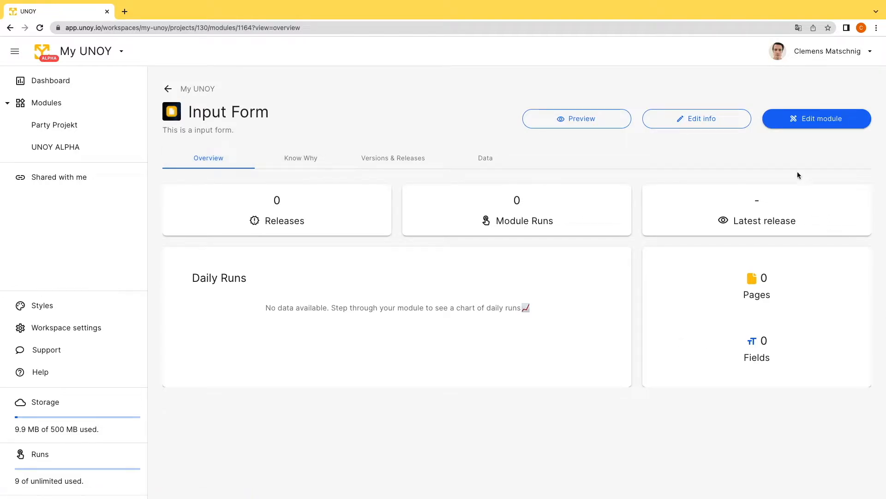
Step: Open the new module for editing and add a page after the Start node
click(807, 127)
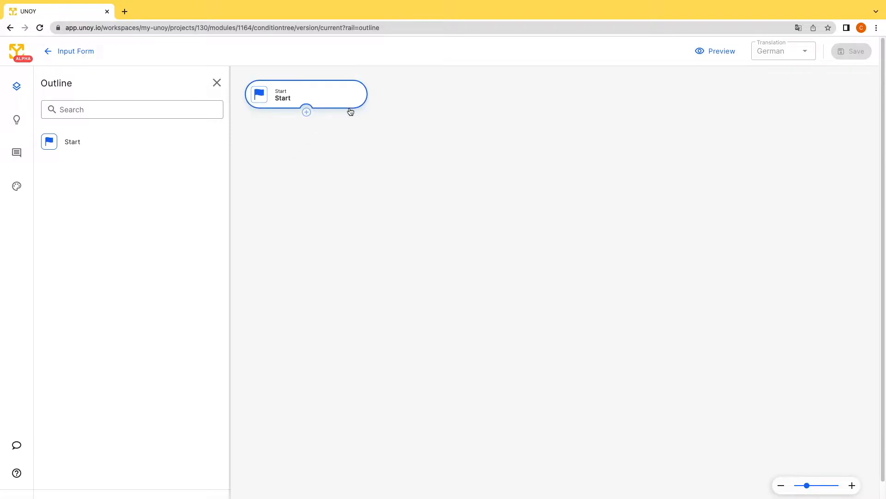
click(308, 113)
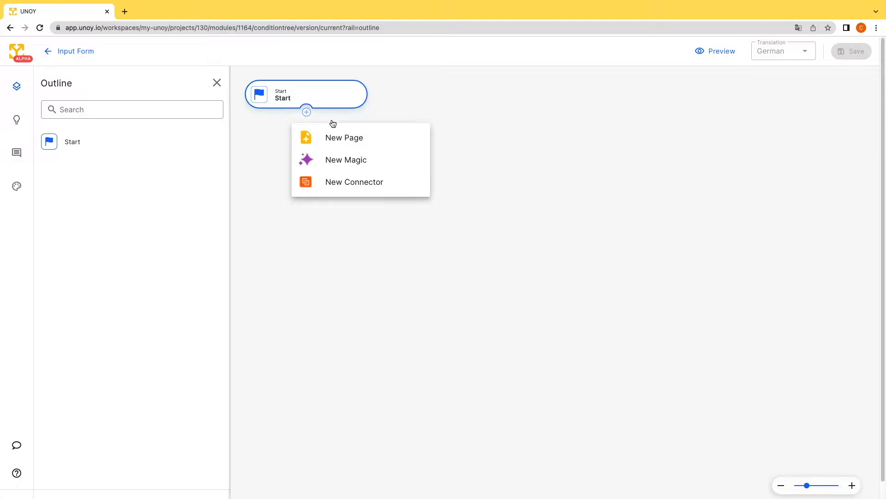
click(383, 141)
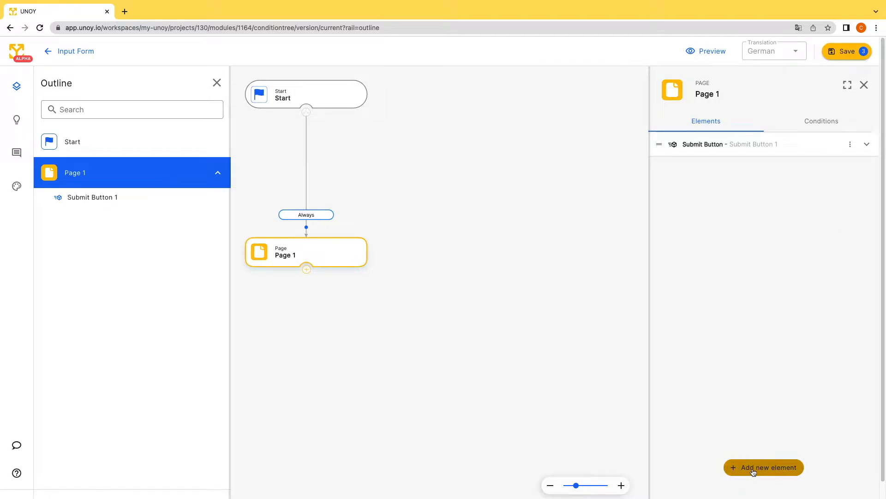
Step: Add an Html field to Page 1 with the text "Hi, this is an input form we made for you! Please enter your data below :)"
click(754, 468)
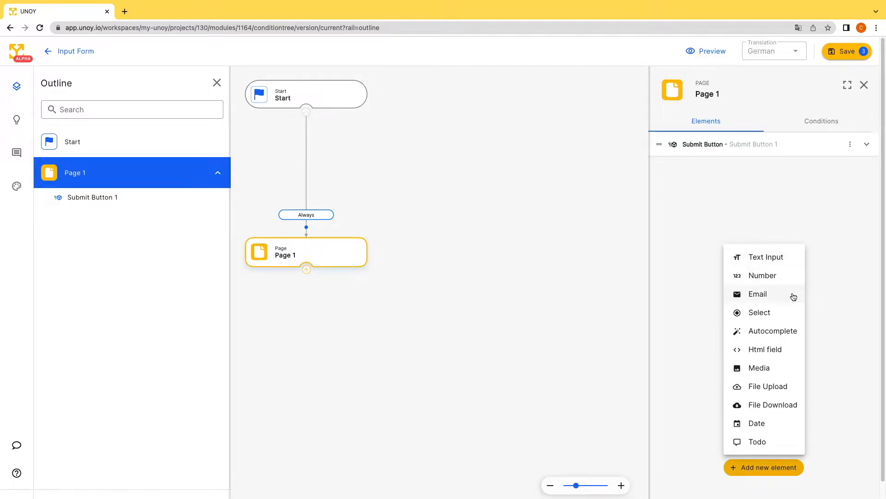
click(780, 350)
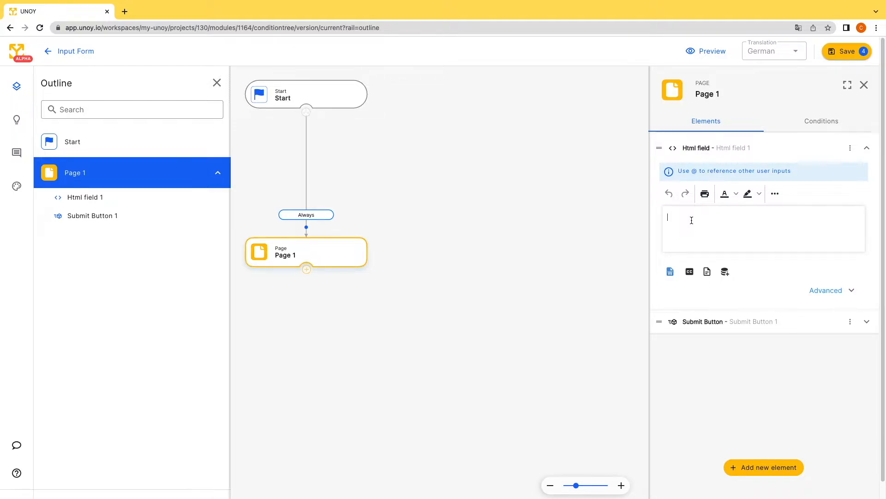
text(i, this is an input form we made for you)
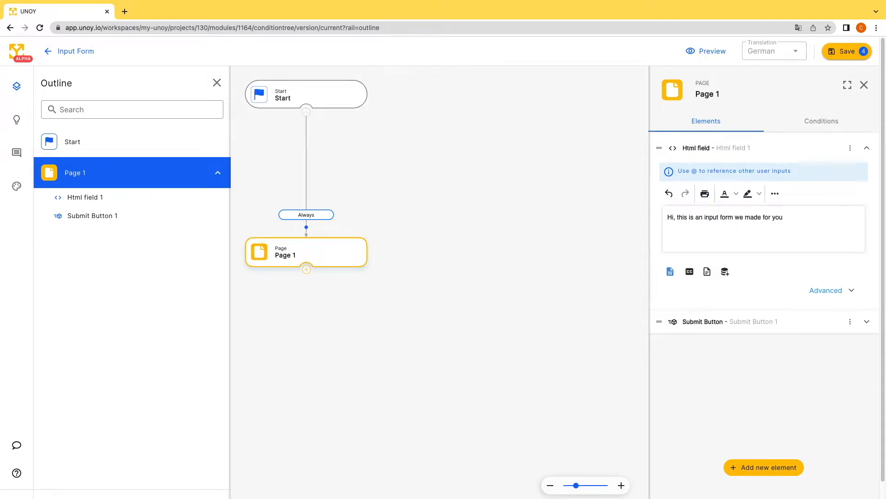
text(! Please enter your data below :))
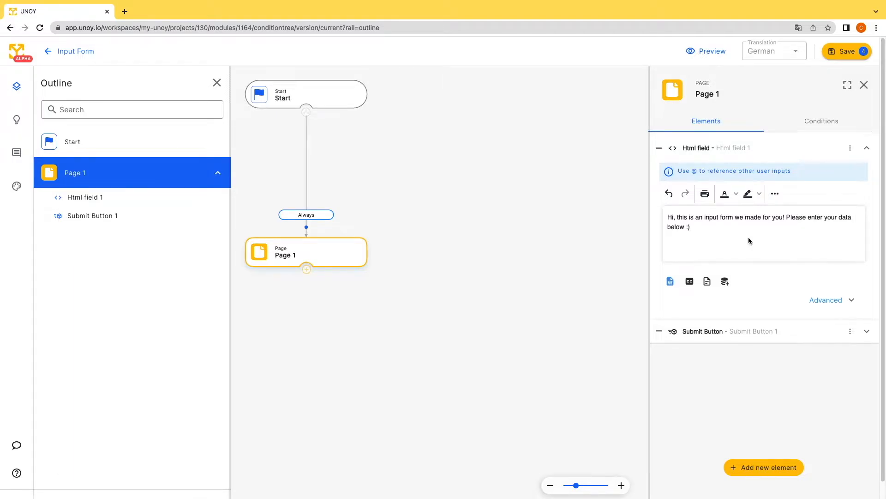
Step: Format the welcome text in the Html field as Heading 4
click(775, 193)
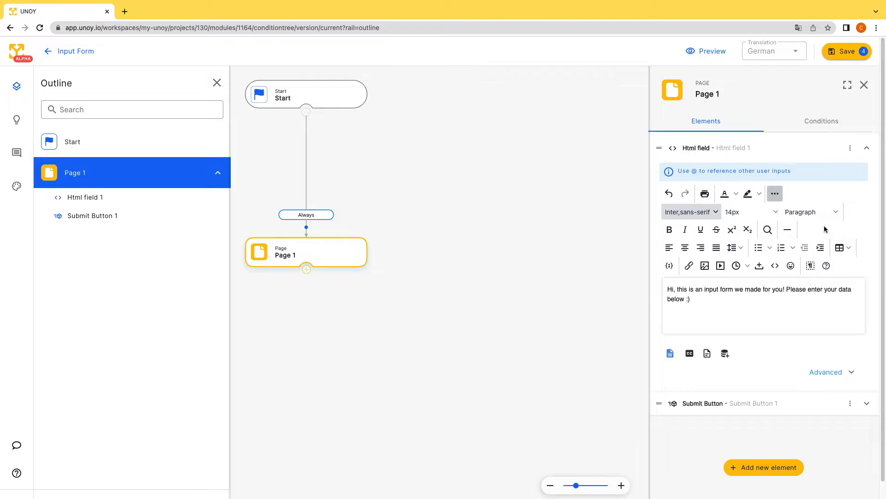
click(824, 212)
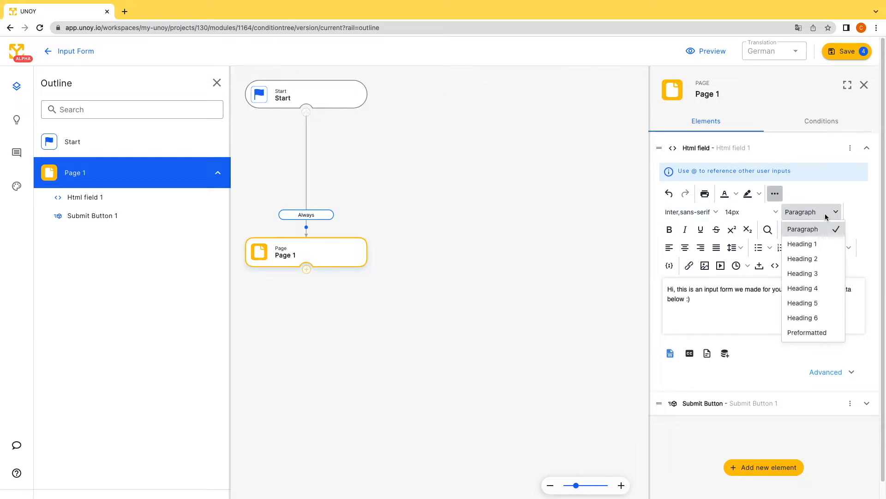
click(813, 279)
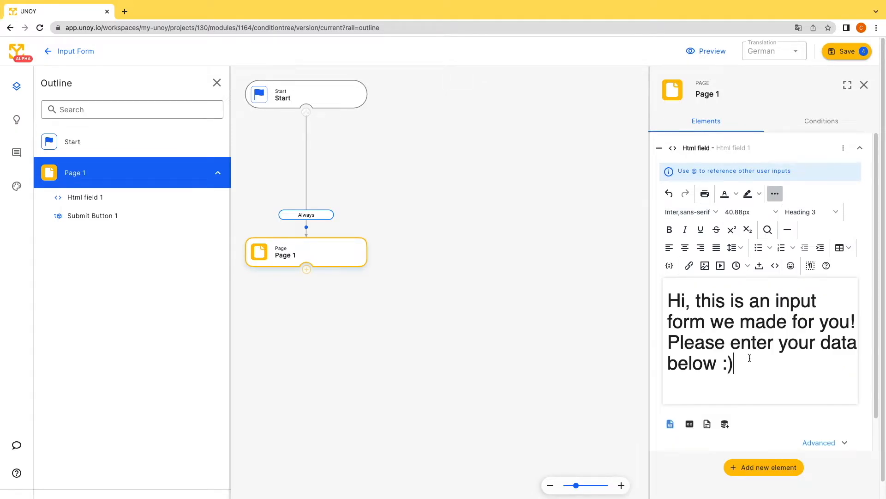
click(837, 212)
click(809, 288)
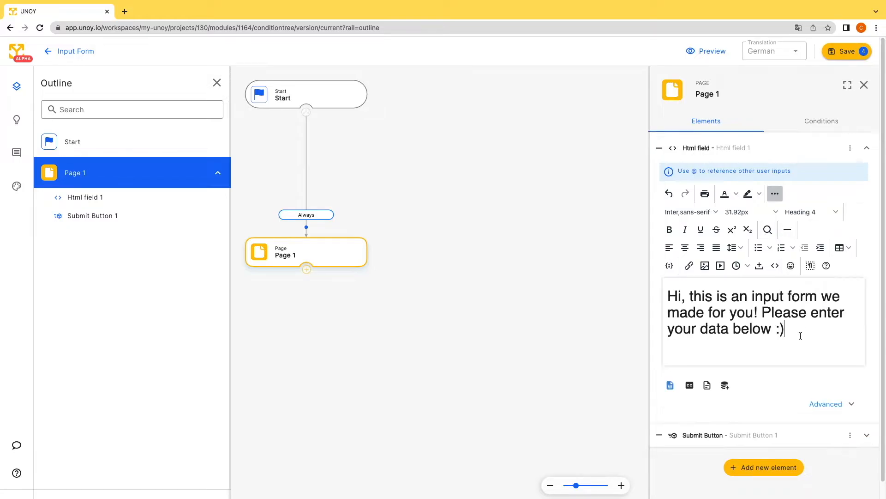
Step: Save the module and collapse the Html field's settings
click(847, 50)
click(553, 328)
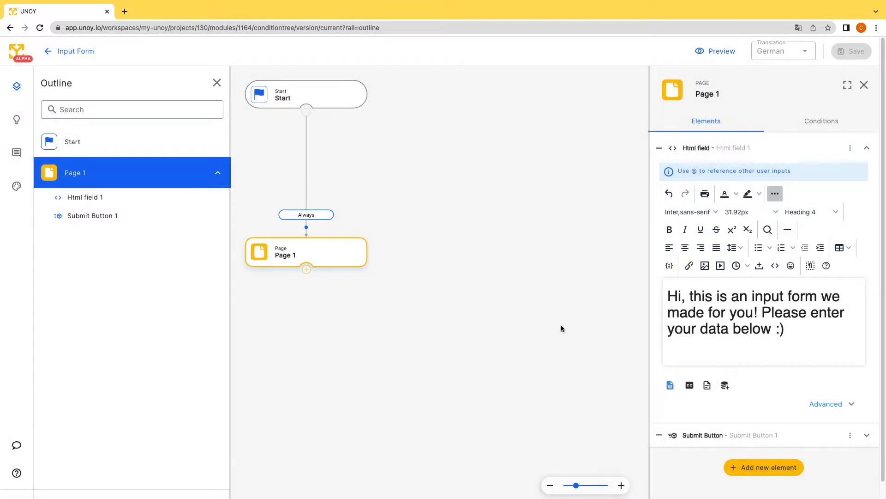
click(867, 149)
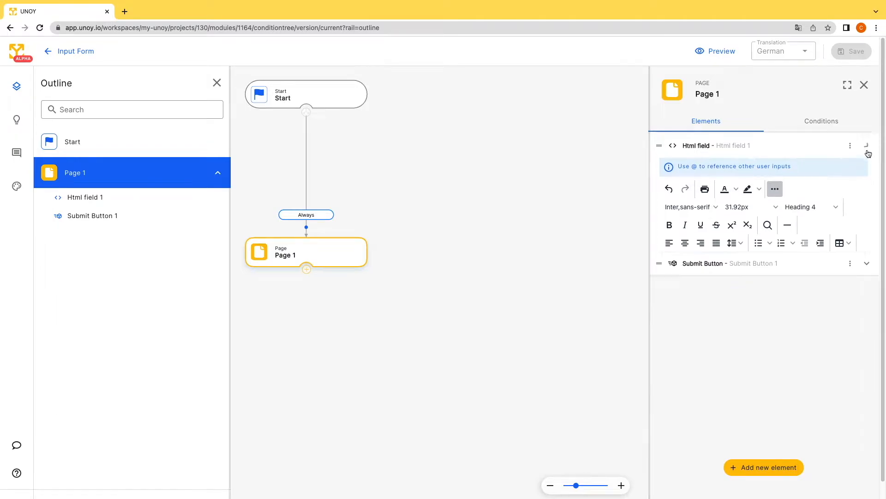
Step: Add a Text Input element to Page 1 and name it "First name"
click(753, 466)
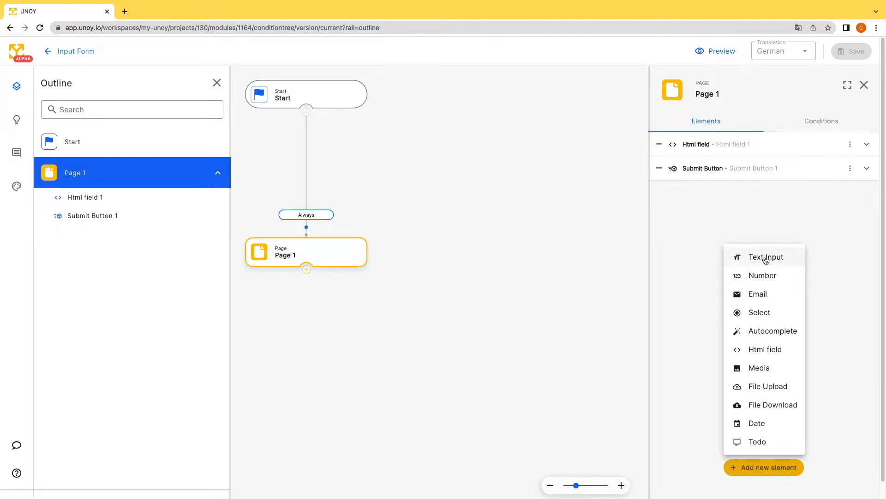
click(765, 259)
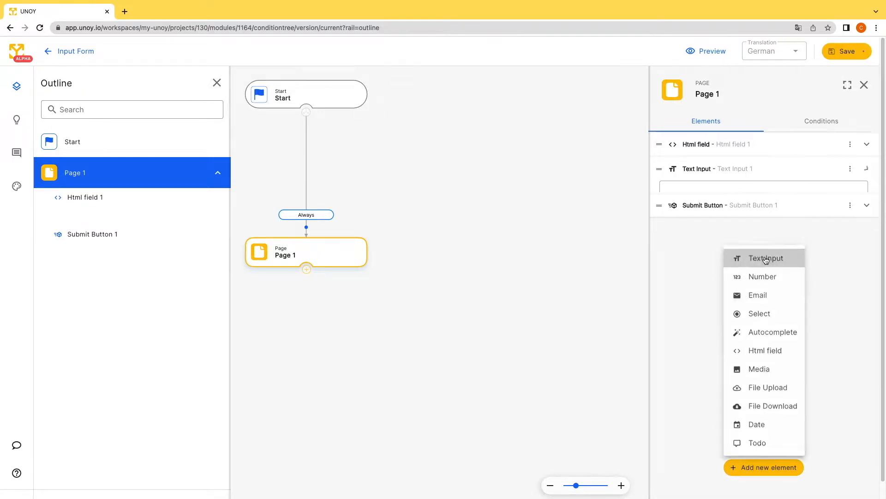
click(742, 171)
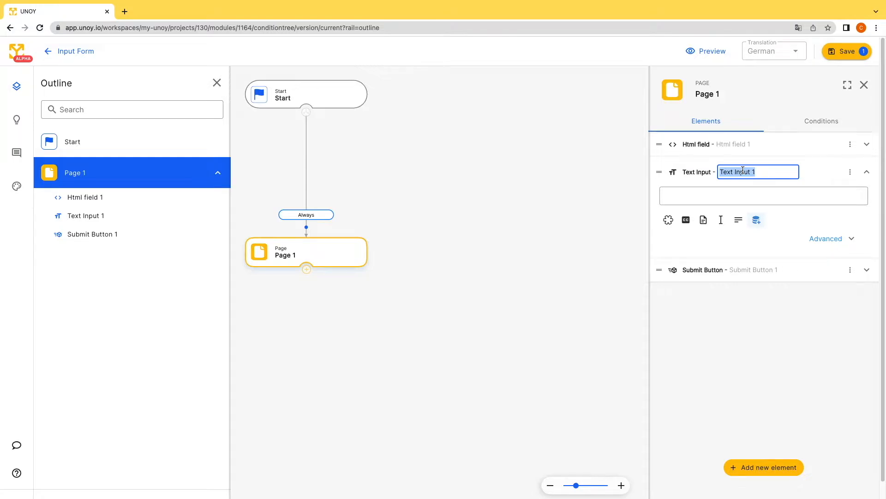
text(First ba)
text(name)
click(705, 242)
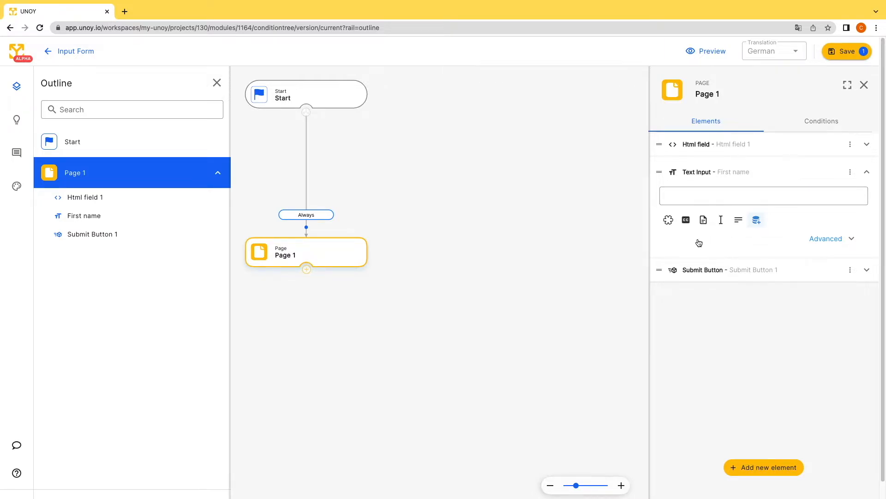
Step: Enable the caption of the First name input and give it a placeholder with an example first name
click(686, 220)
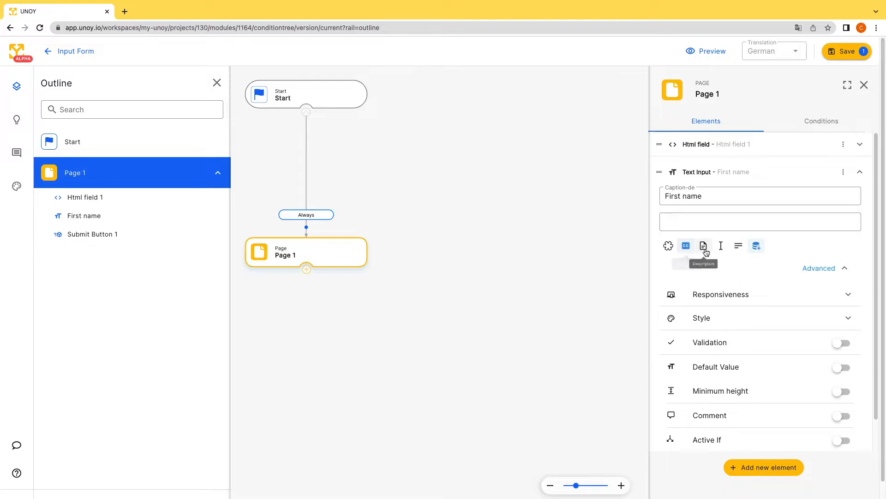
click(726, 251)
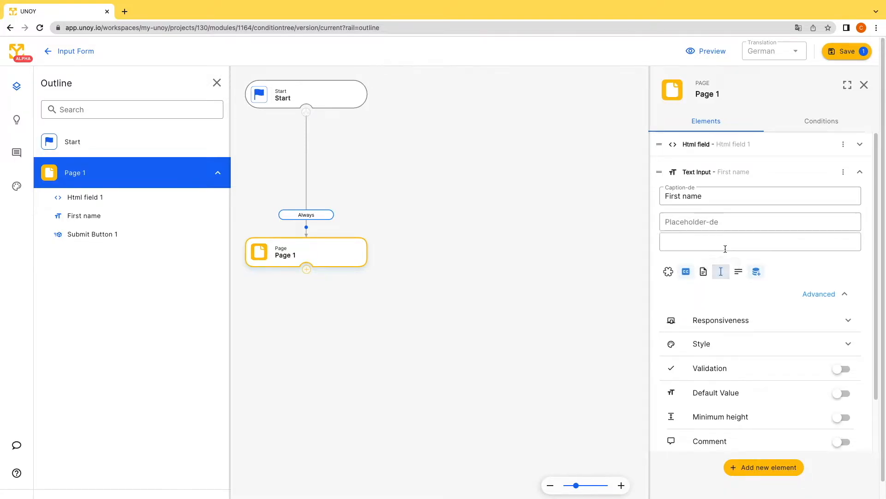
click(710, 227)
text(John)
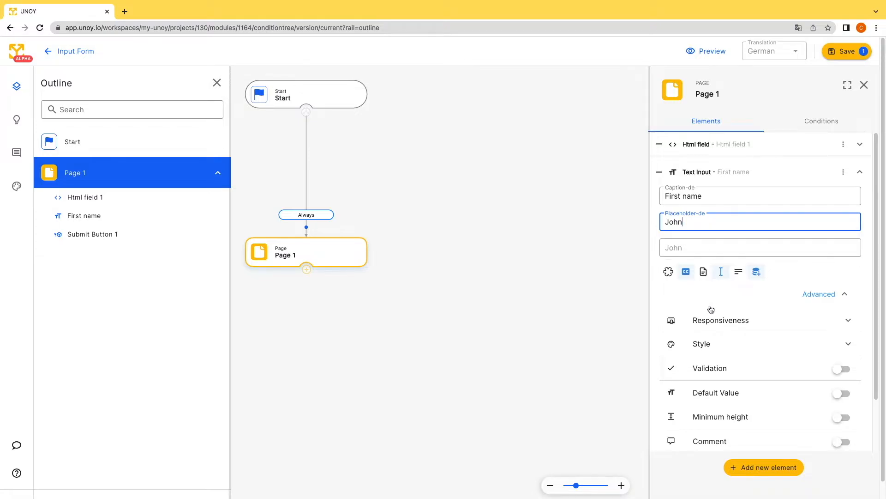
Step: Add the description "Please enter your first name." to the First name input
click(704, 275)
click(701, 268)
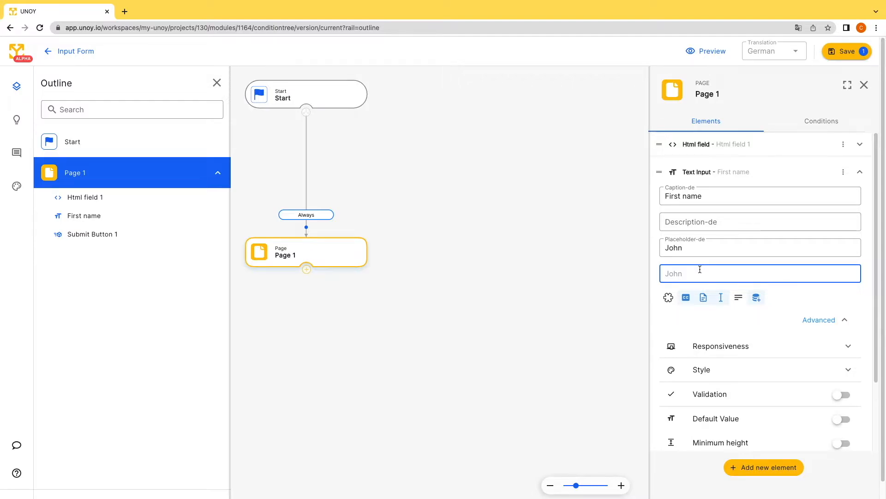
click(690, 224)
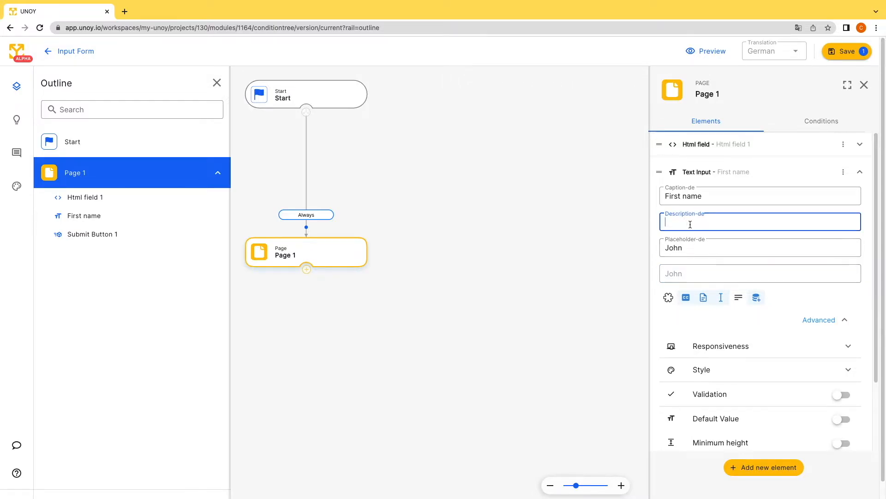
text(Please ebter y)
key(BackSpace)
key(BackSpace)
key(BackSpace)
key(BackSpace)
key(BackSpace)
text(nter youzr first name.)
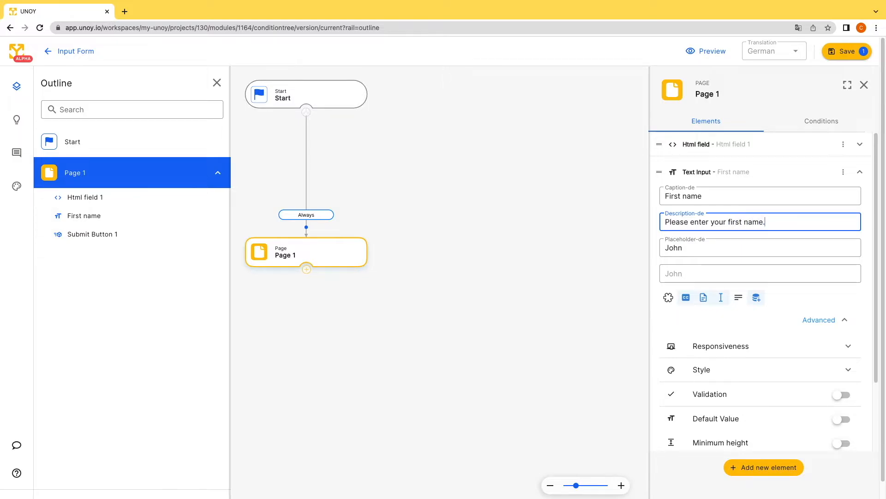
Step: Save the module and collapse the First name input's settings
click(847, 51)
click(553, 311)
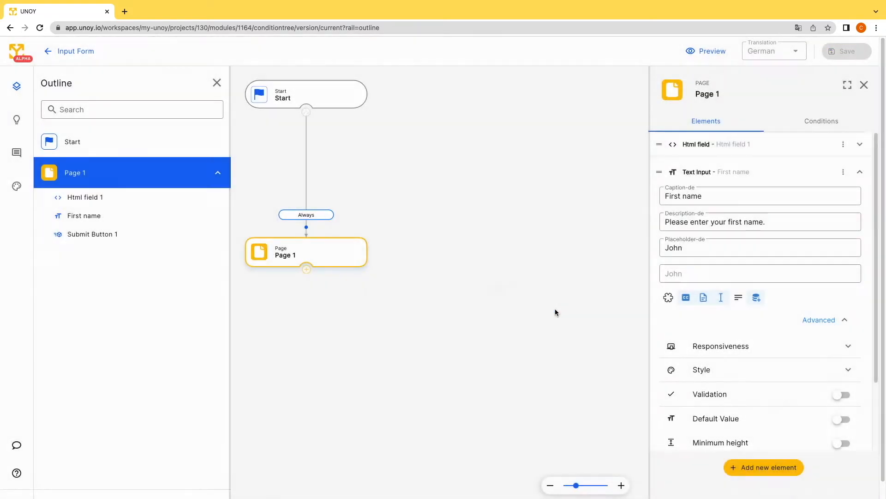
scroll(798, 345, down, 1)
scroll(798, 345, down, 2)
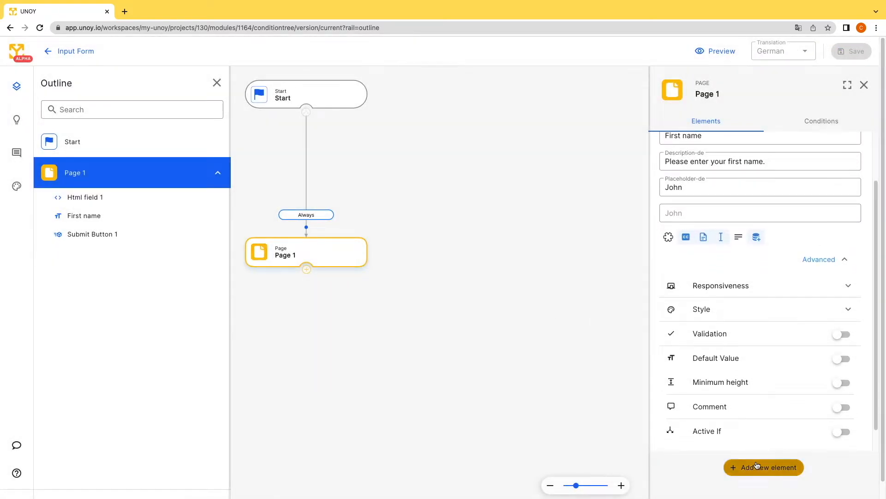
scroll(864, 178, up, 2)
click(861, 172)
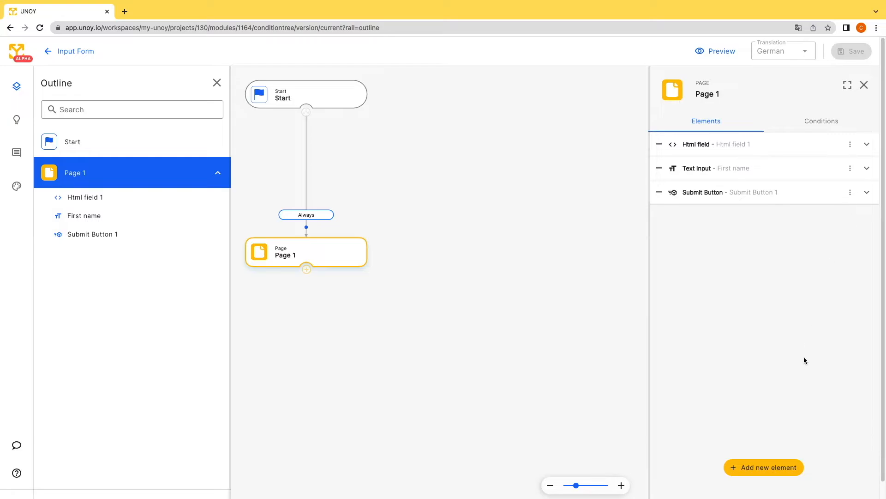
Step: Add a second Text Input element to Page 1 and name it "Last name"
click(758, 468)
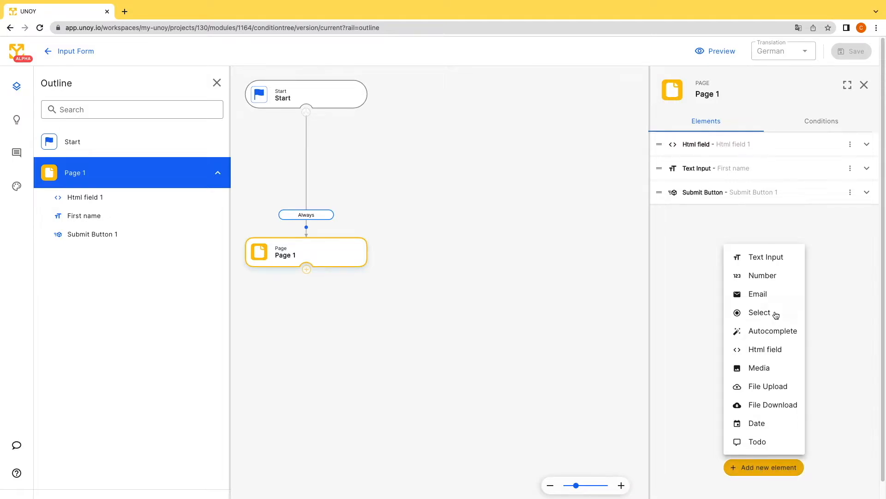
click(774, 258)
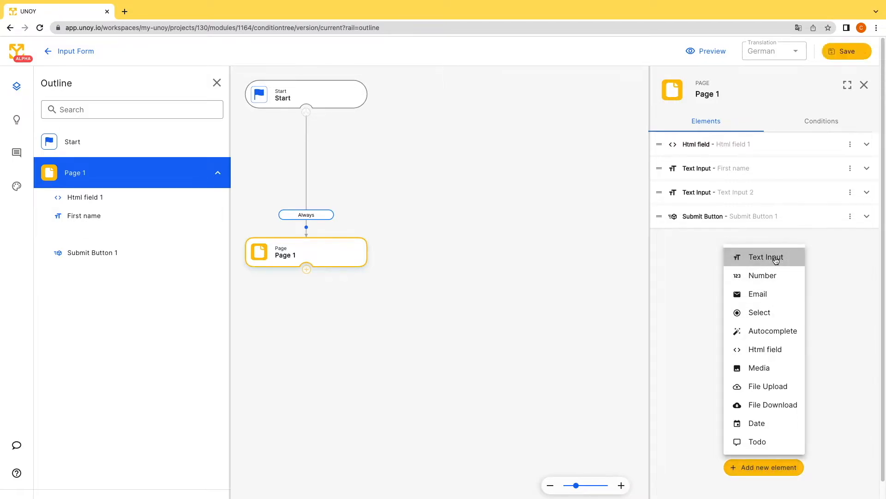
double_click(738, 196)
text(Last name)
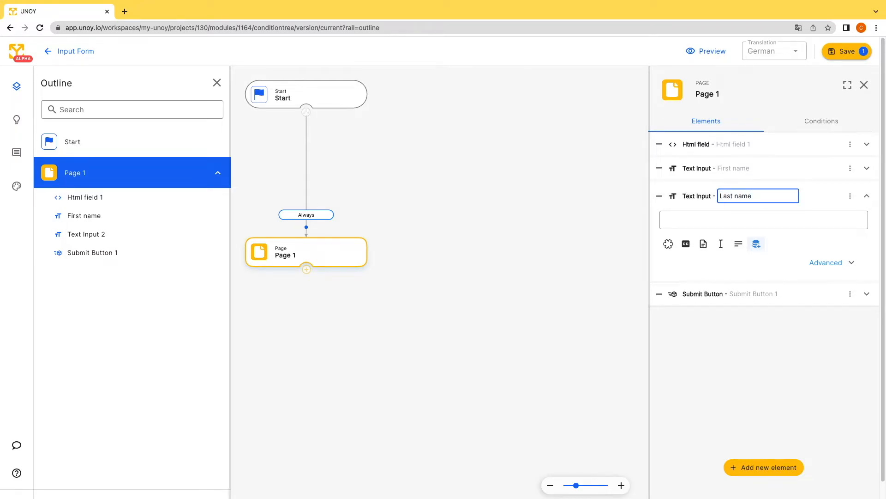
key(Return)
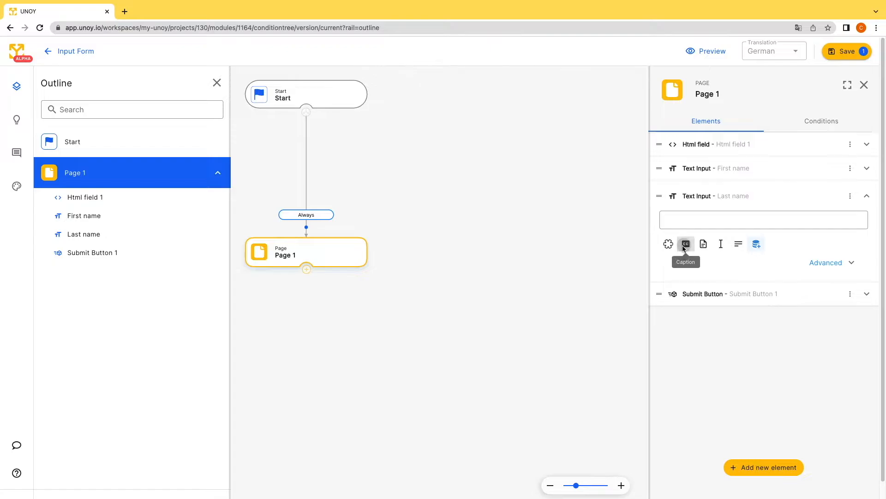
Step: Enable the caption of the Last name input and add the description "Please enter your last name"
click(685, 244)
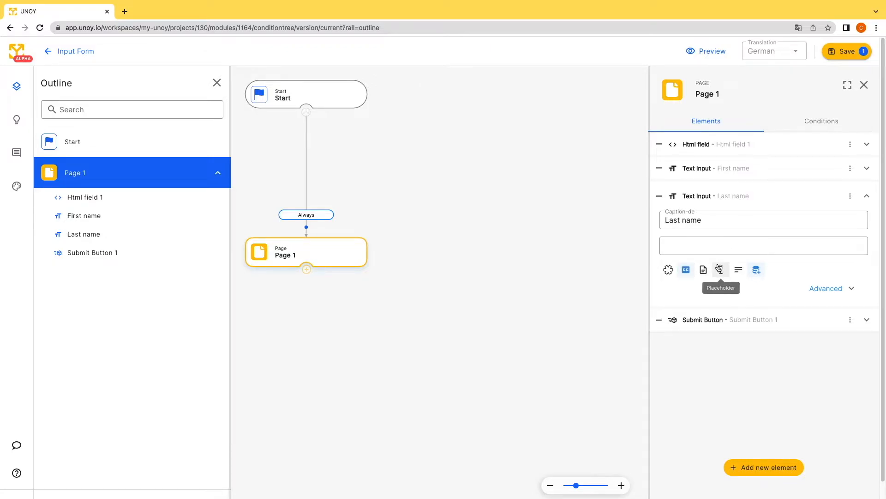
click(701, 273)
click(700, 272)
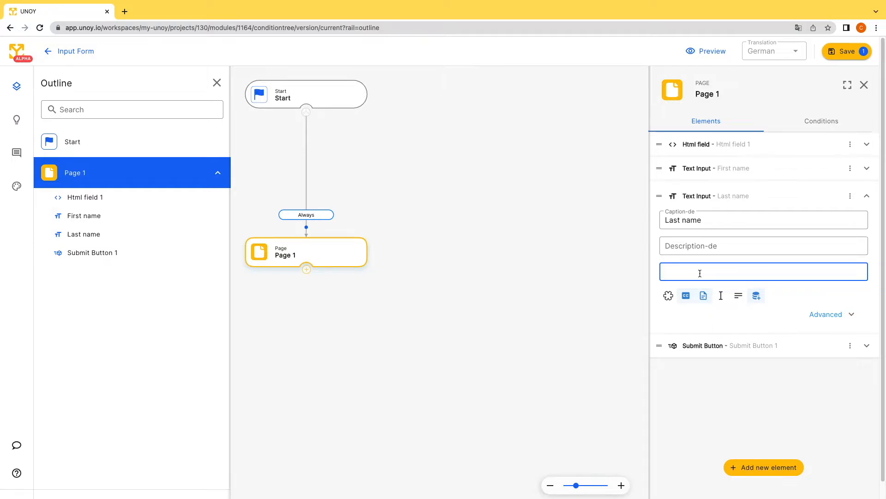
click(702, 244)
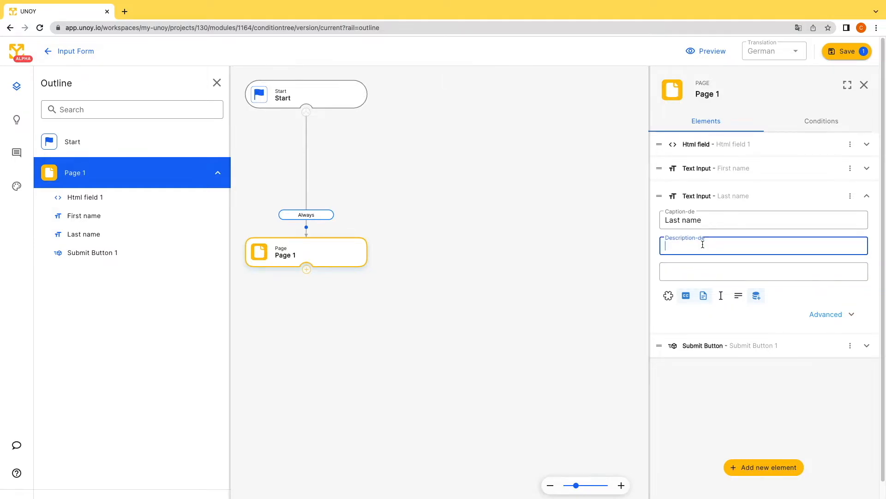
text(Please enter yoru )
text(name)
Step: Give the Last name input a placeholder with an example last name, and save the module
click(721, 296)
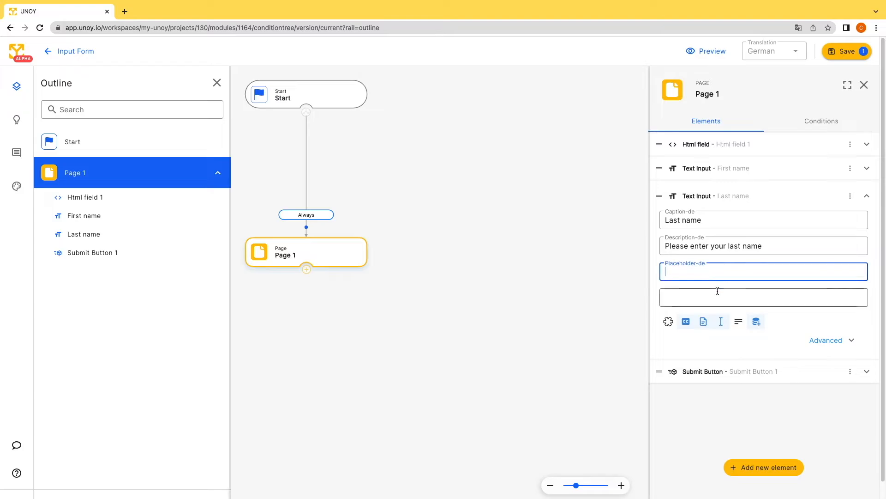
text(Doe)
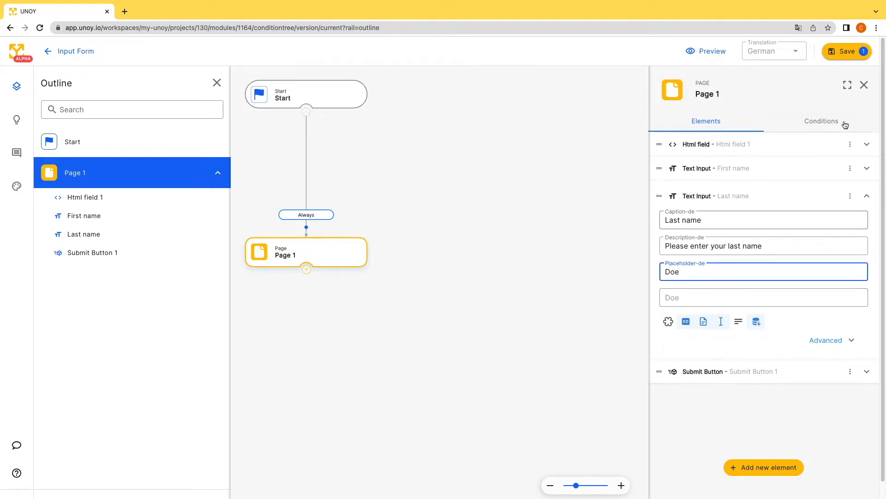
click(845, 51)
click(552, 310)
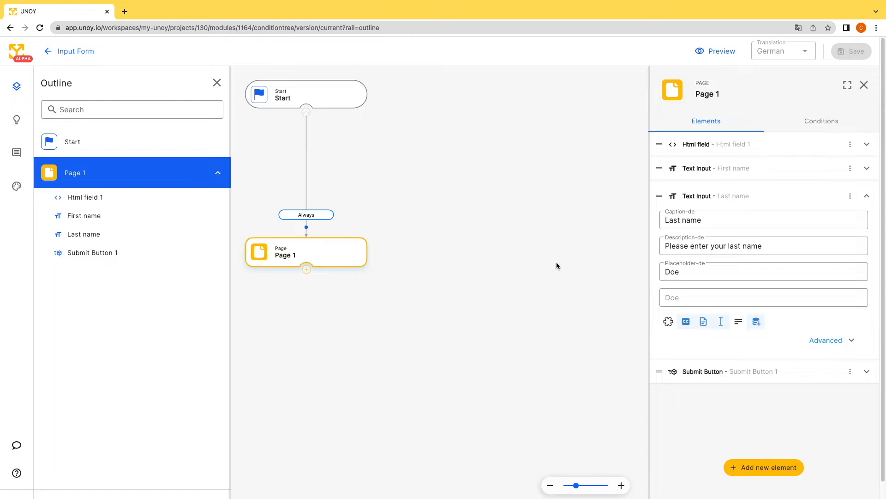
click(557, 265)
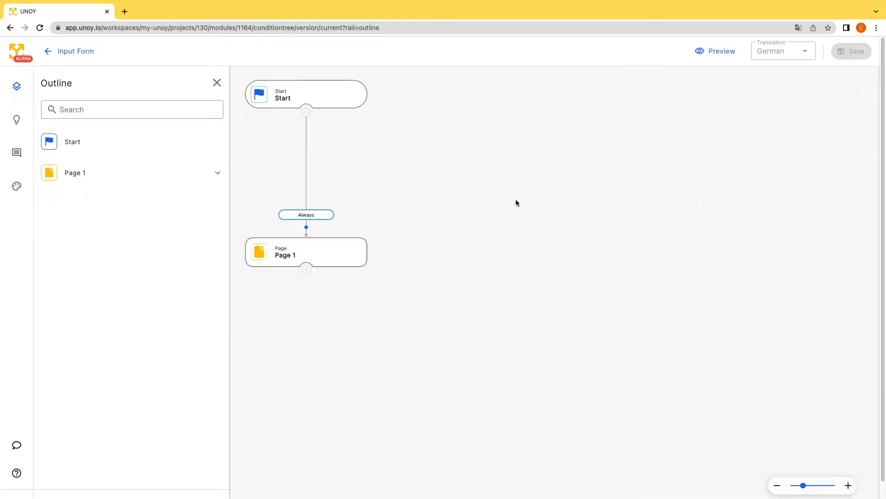
Step: Preview the form and examine the welcome text and the First name and Last name fields
click(714, 56)
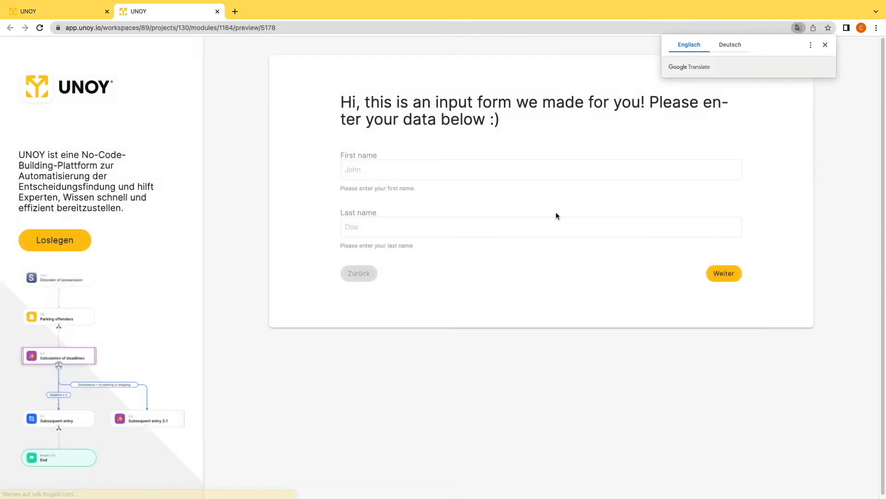
click(825, 45)
drag(487, 123, 382, 116)
click(364, 106)
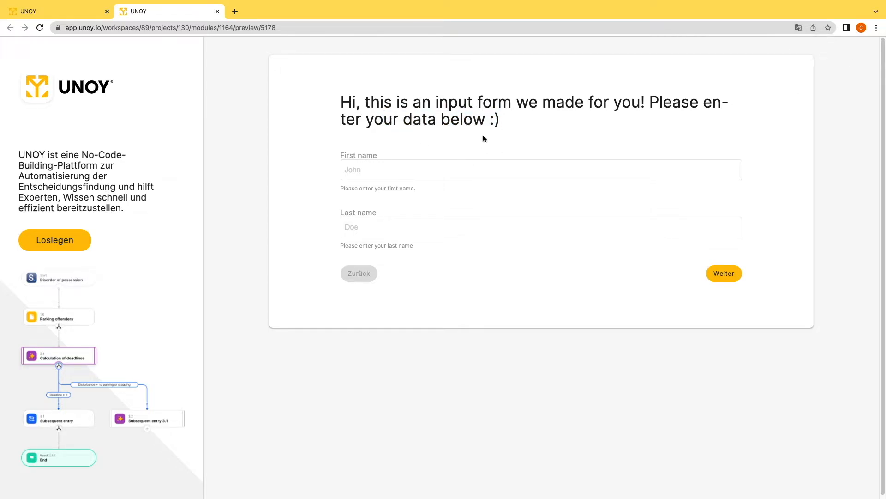
click(363, 170)
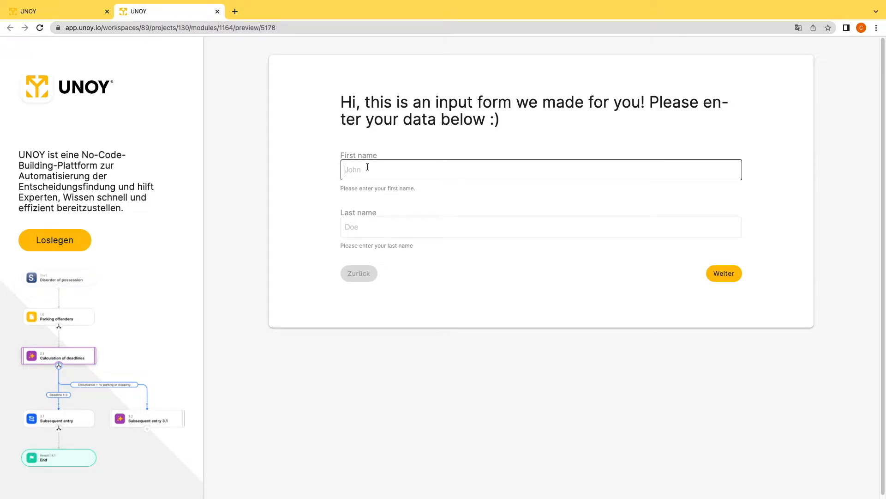
click(378, 237)
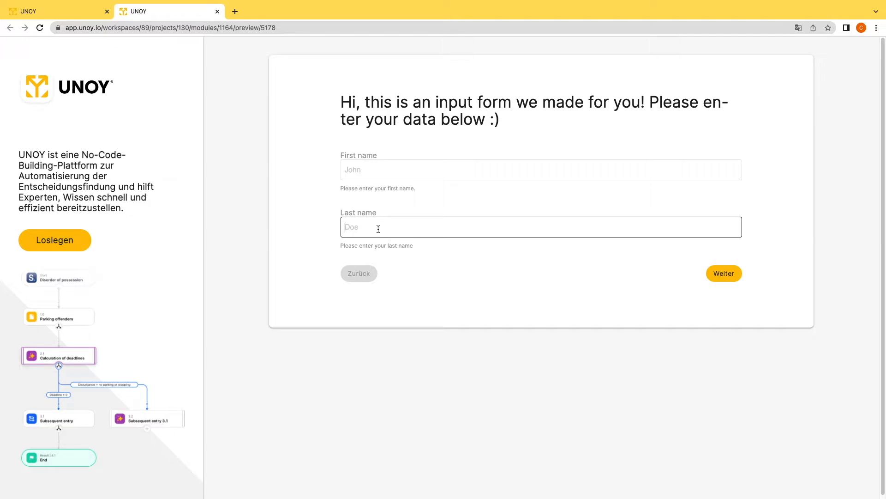
click(409, 176)
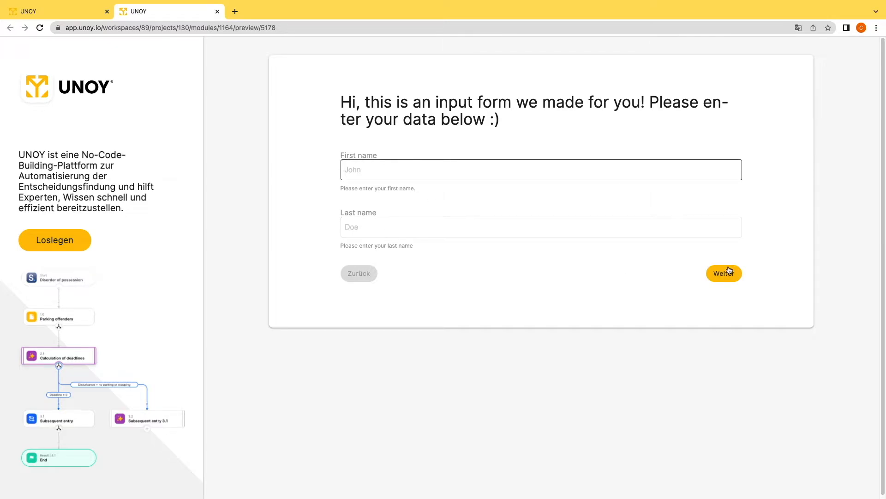
Step: Return to the module editor, add a Date element to Page 1 and name it "Birthday"
click(53, 11)
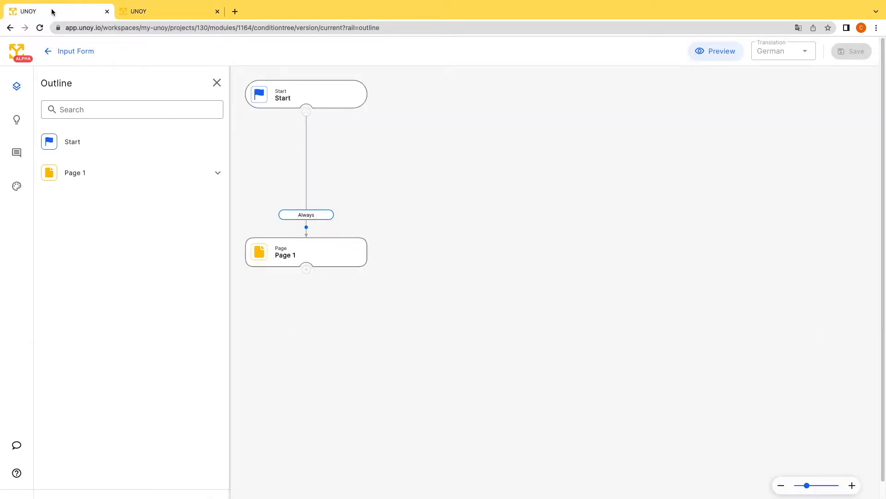
click(336, 243)
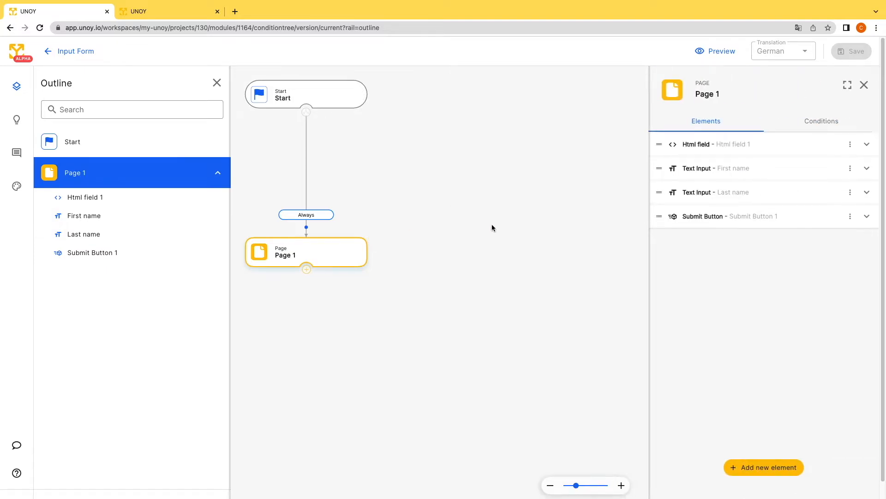
click(766, 469)
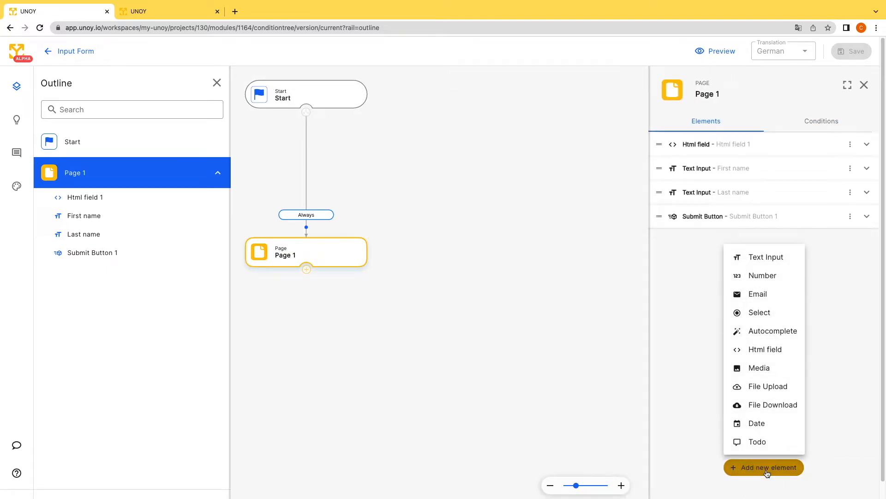
click(777, 423)
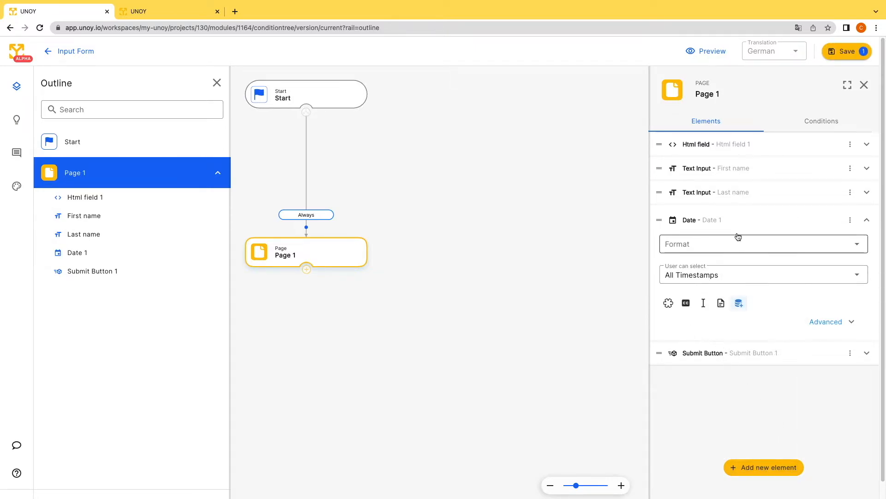
click(713, 221)
text(Birthday)
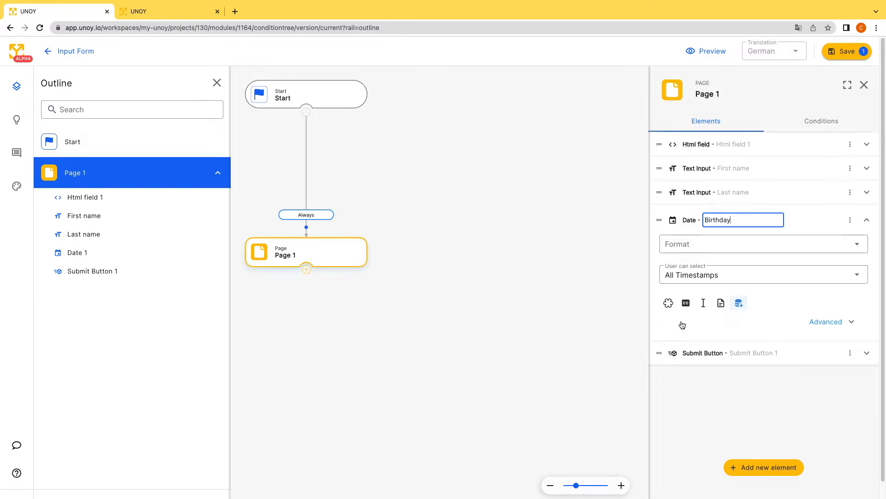
Step: Enable the caption of the Birthday date element and set it to "Please enter your date of birth:"
click(685, 304)
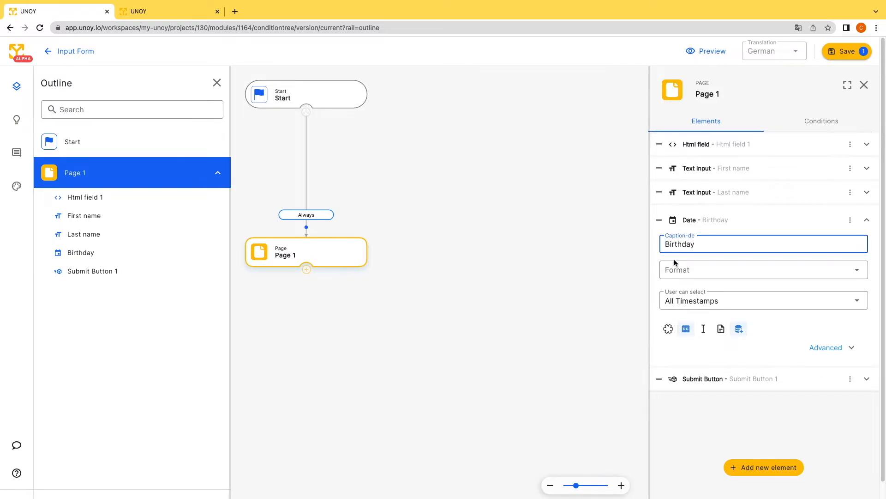
text(Please an)
key(BackSpace)
key(BackSpace)
text(enter)
drag(737, 245, 710, 244)
text(your date oif)
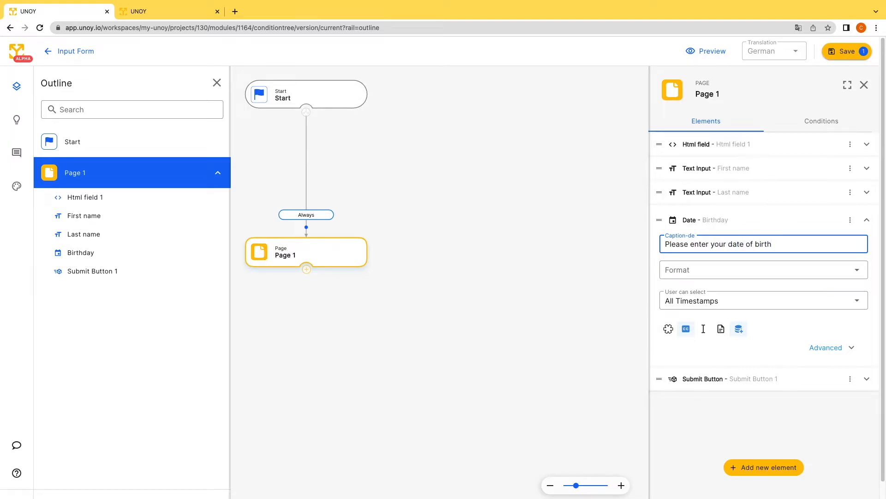
Step: Set the Birthday element's format to dd-MM-yyyy and let visitors select All Timestamps
click(755, 269)
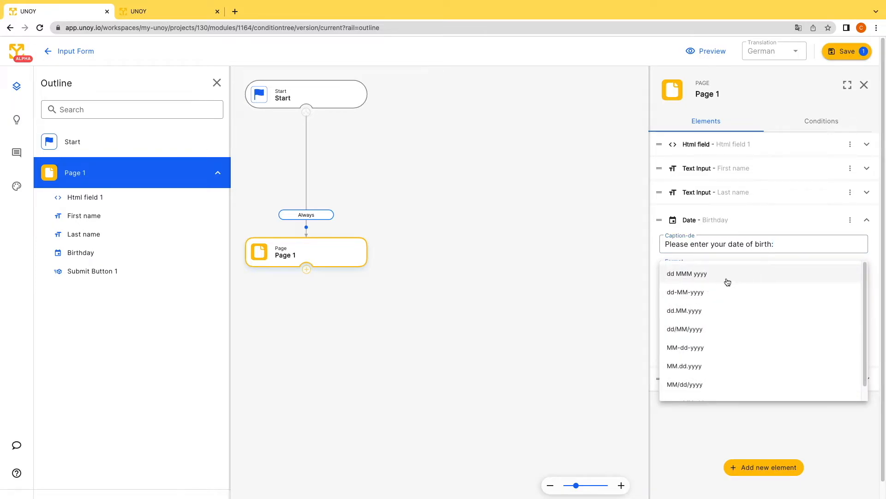
click(701, 294)
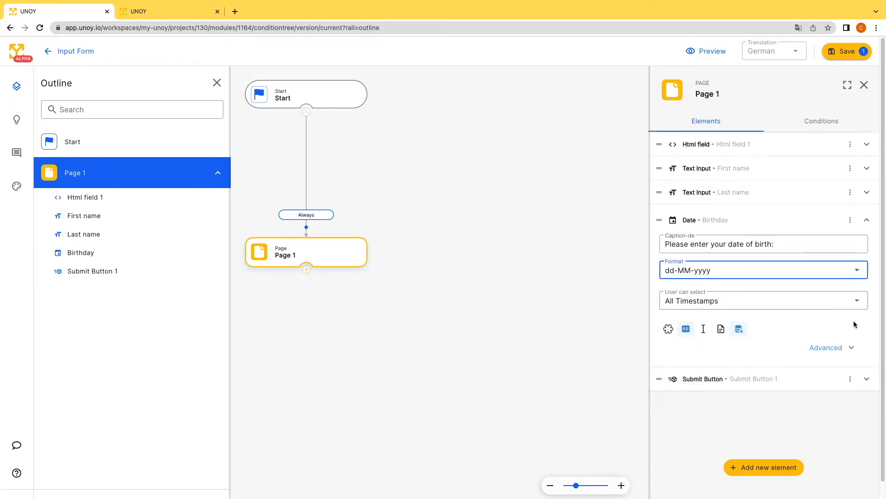
click(852, 306)
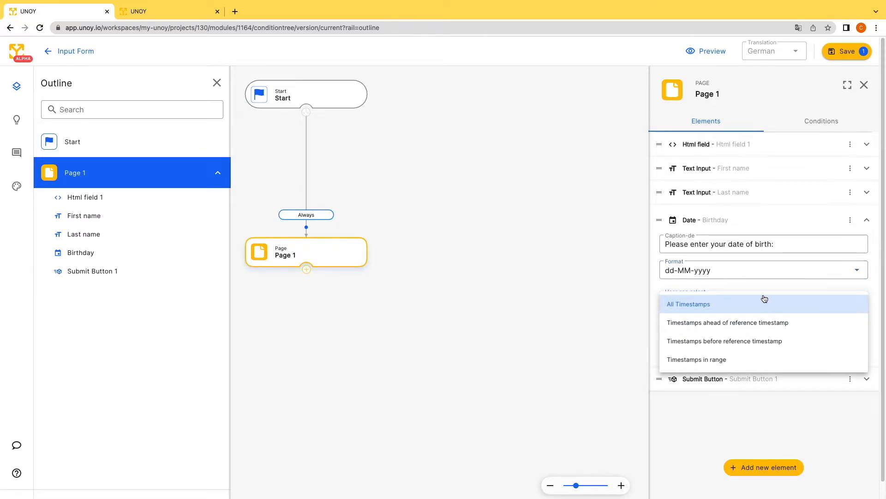
click(724, 304)
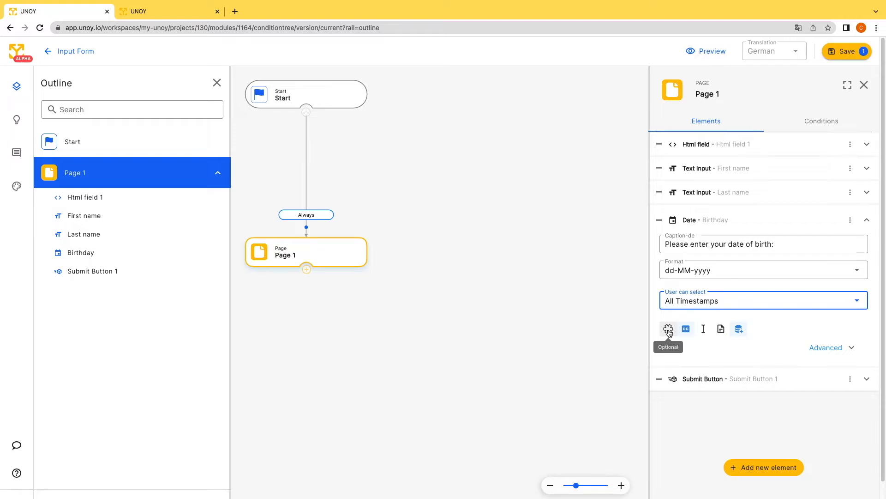
Step: Save the module with the configured Birthday date element
click(707, 334)
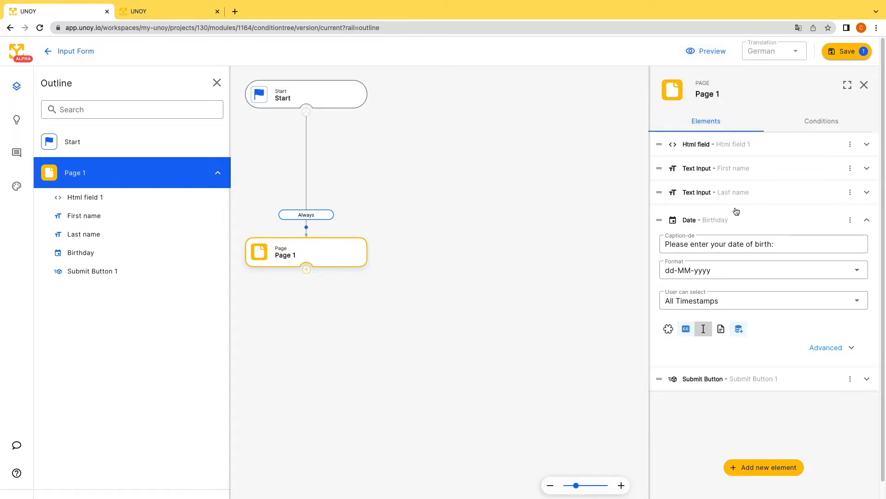
click(840, 55)
click(541, 314)
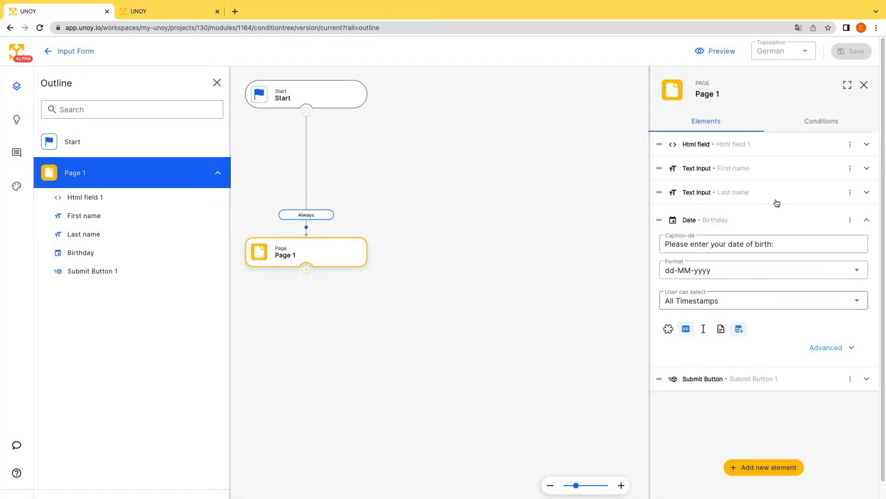
Step: Preview the form again and examine the name fields and the calendar of the date of birth field
click(713, 55)
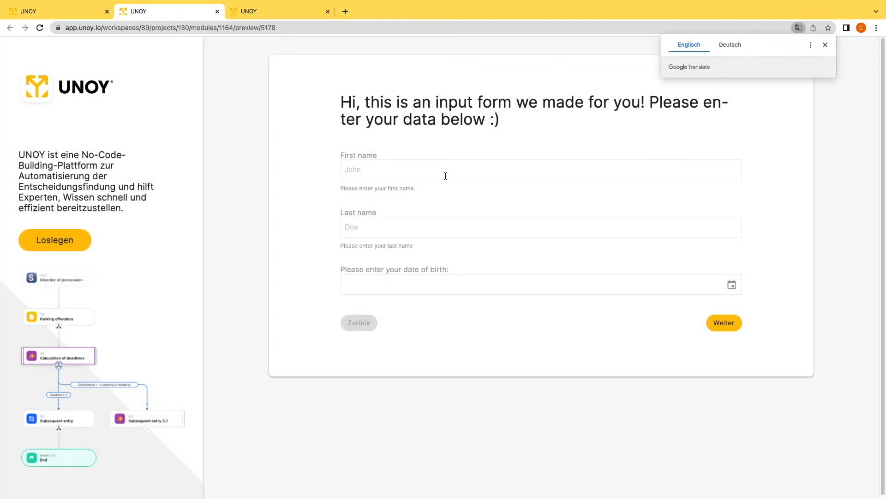
click(438, 172)
click(405, 226)
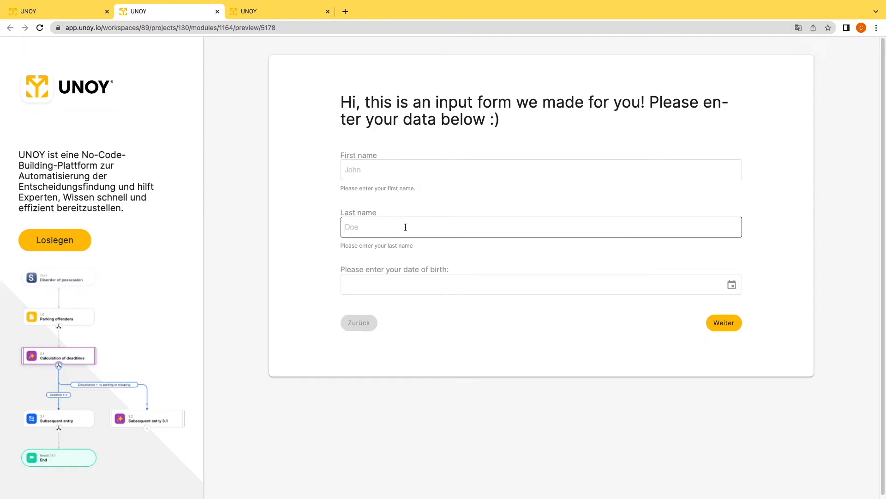
click(378, 173)
click(429, 284)
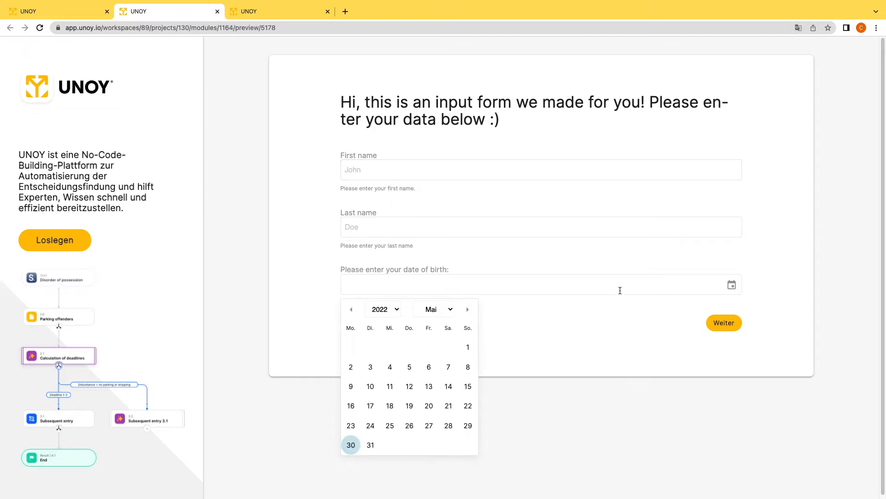
click(525, 308)
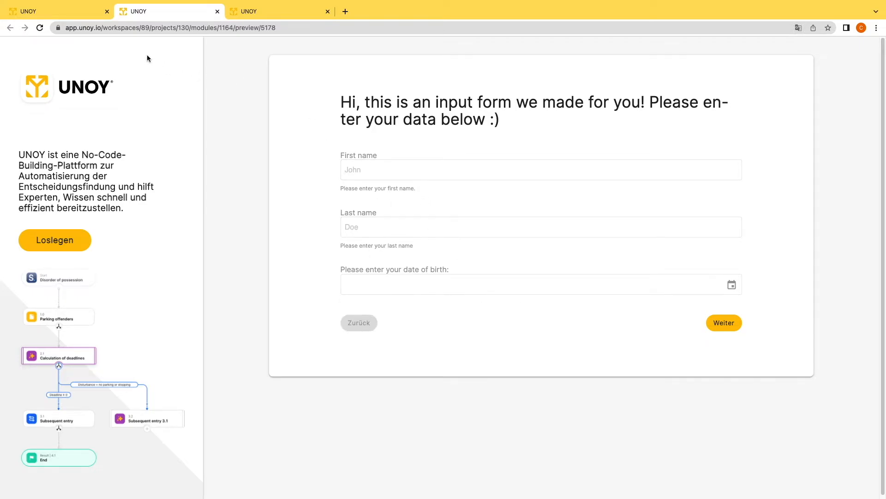
Step: Add a Select element to Page 1 and give it the free-text option "Woman"
click(75, 16)
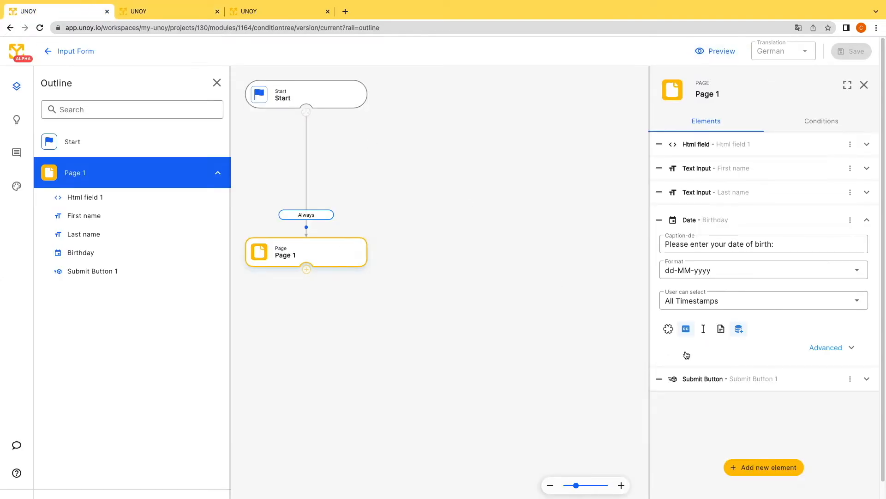
click(757, 468)
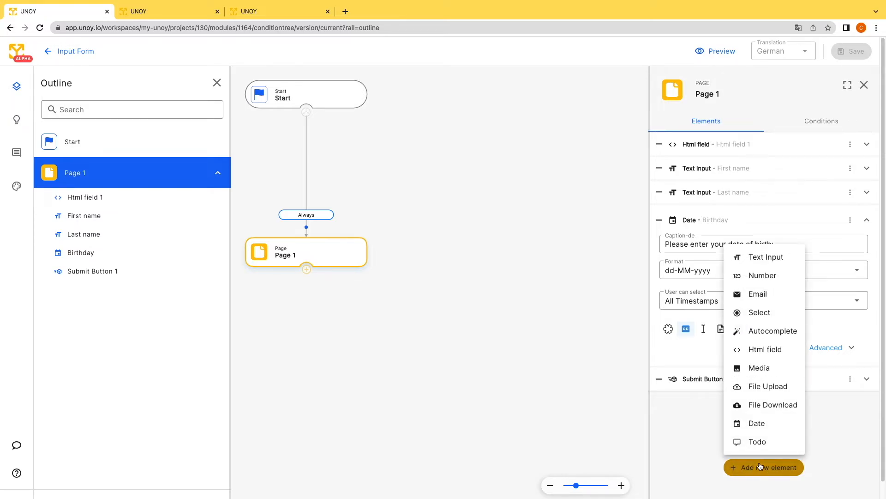
click(766, 314)
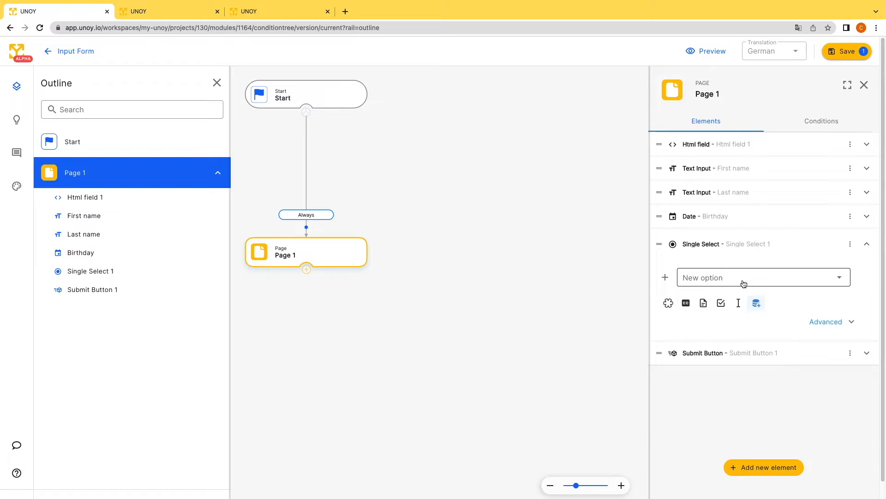
click(697, 283)
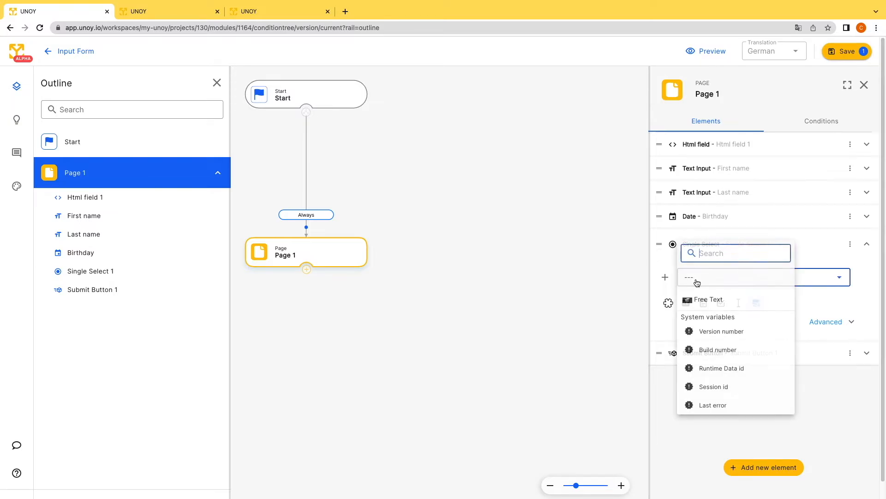
click(723, 301)
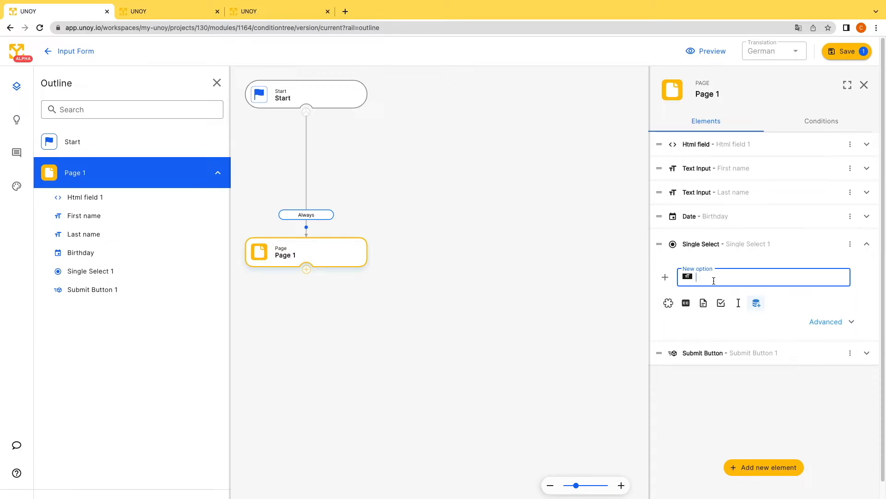
text(Woman)
click(664, 277)
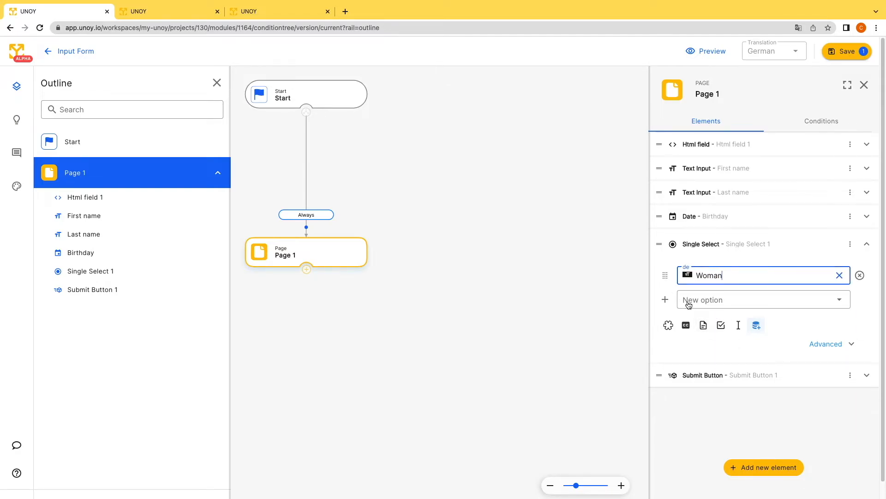
Step: Add the free-text options "Man" and "Other" to the Single Select element and save the module
click(693, 301)
click(703, 321)
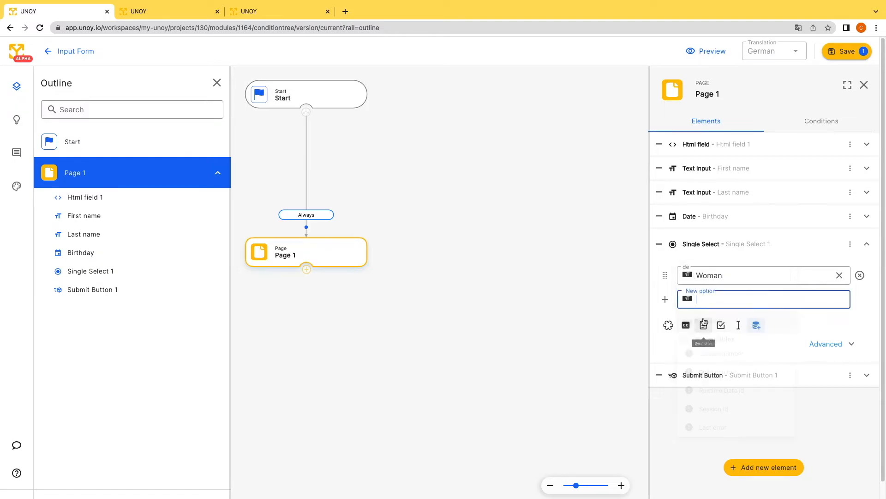
text(Man)
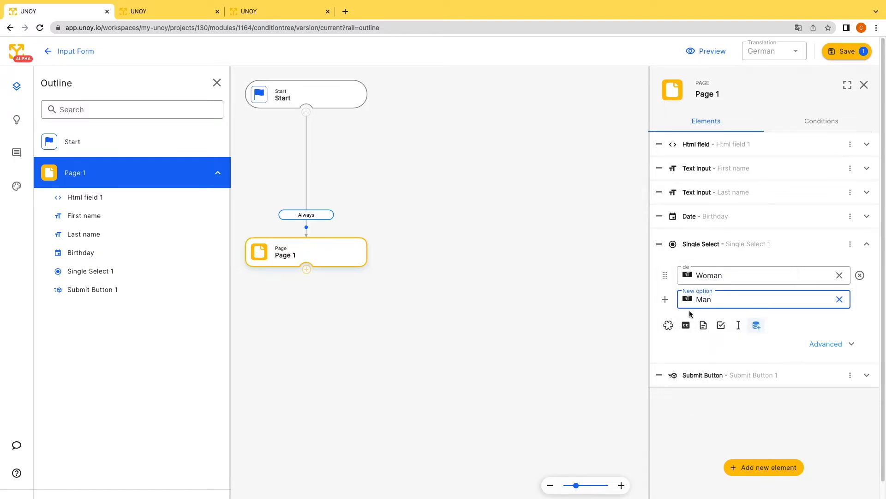
click(665, 299)
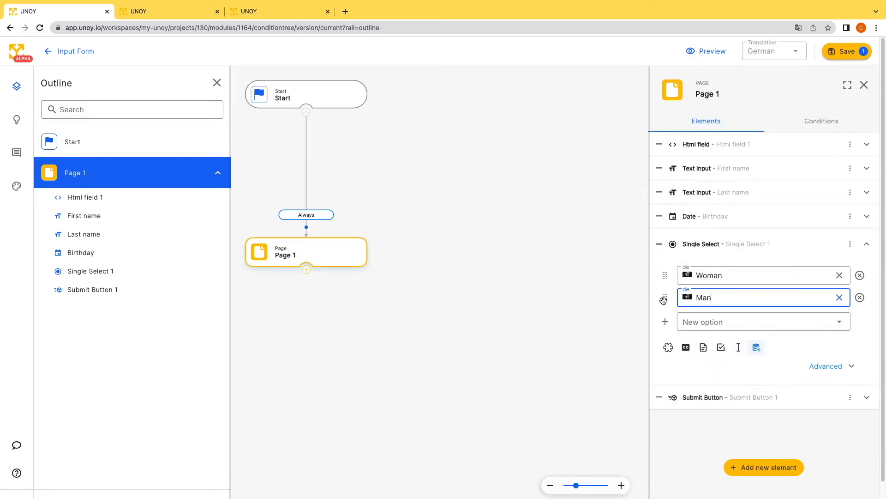
click(685, 325)
click(701, 342)
text(Other)
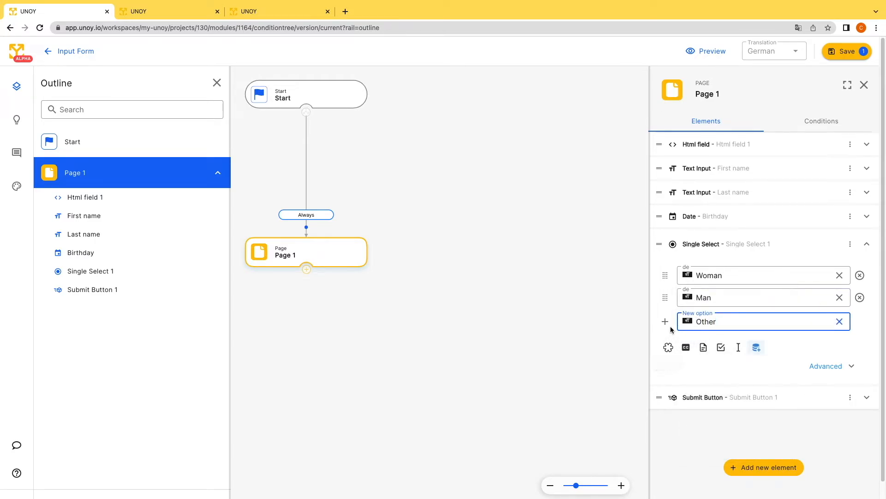
click(665, 321)
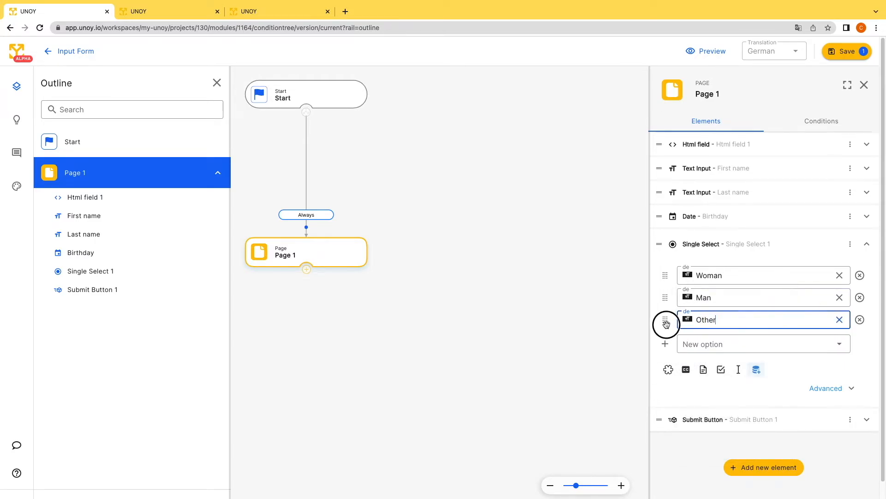
click(847, 51)
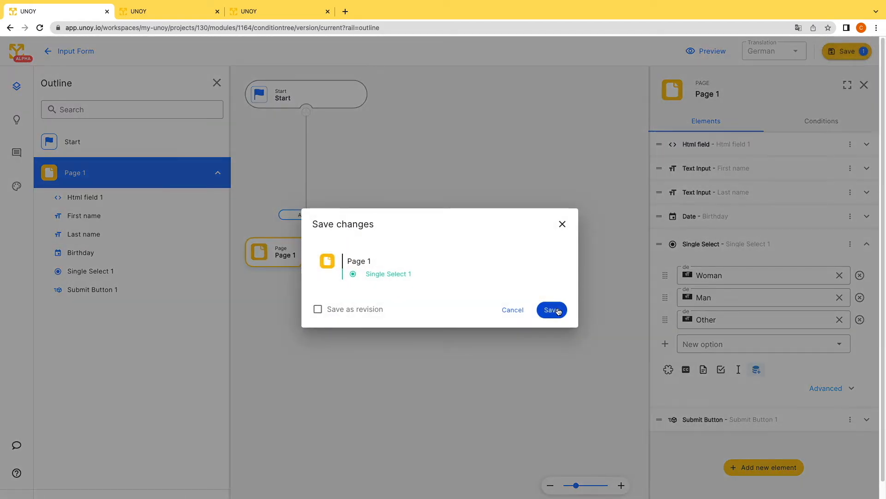
click(556, 310)
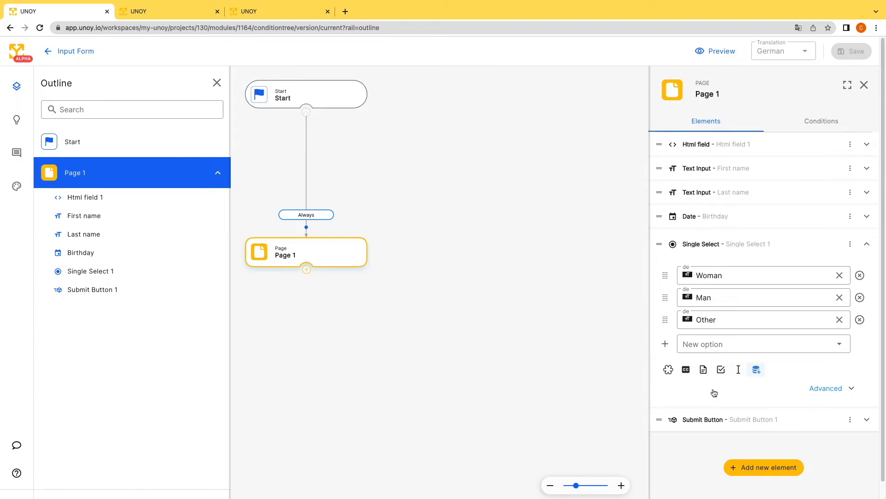
Step: Preview the form and try out the Woman, Man and Other options
click(715, 52)
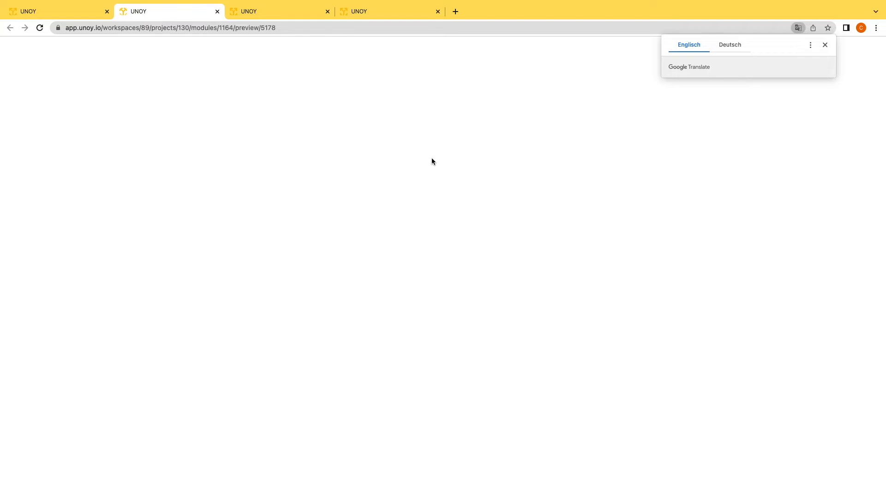
click(826, 45)
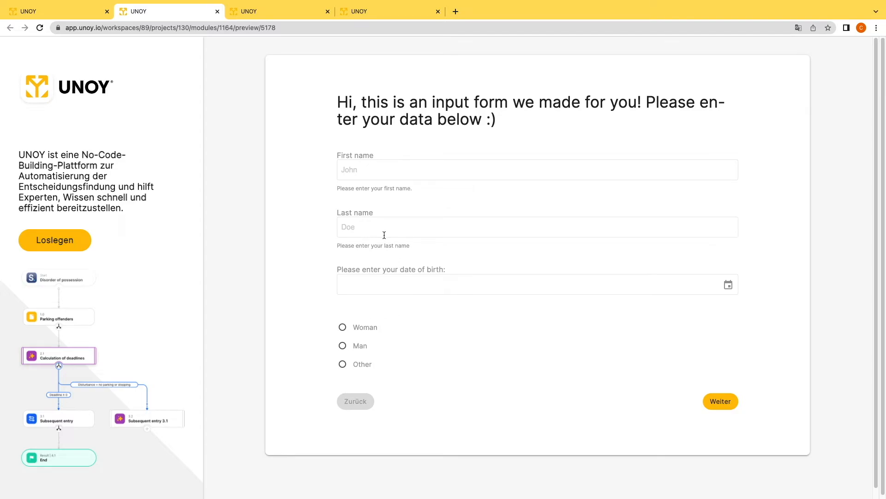
click(361, 329)
click(360, 346)
key(Down)
Step: Back in the editor, enable the Single Select element's caption and set it to "Please select your gender:"
click(45, 13)
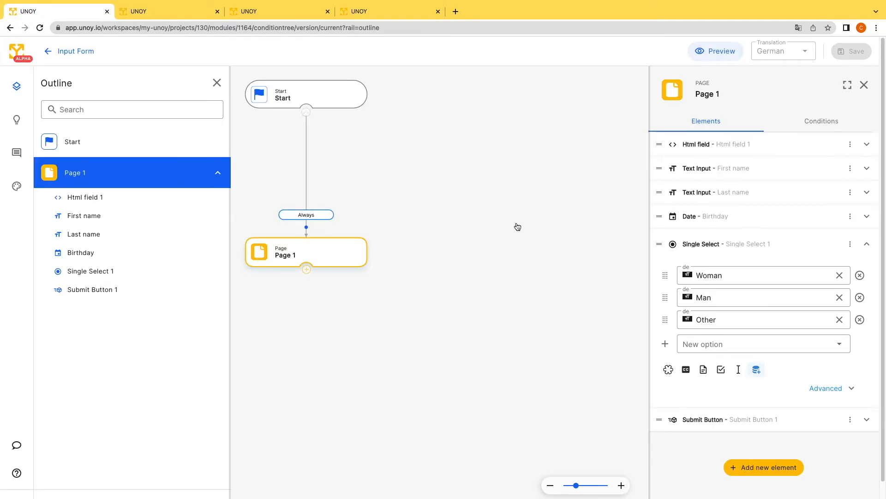
click(687, 370)
triple_click(708, 267)
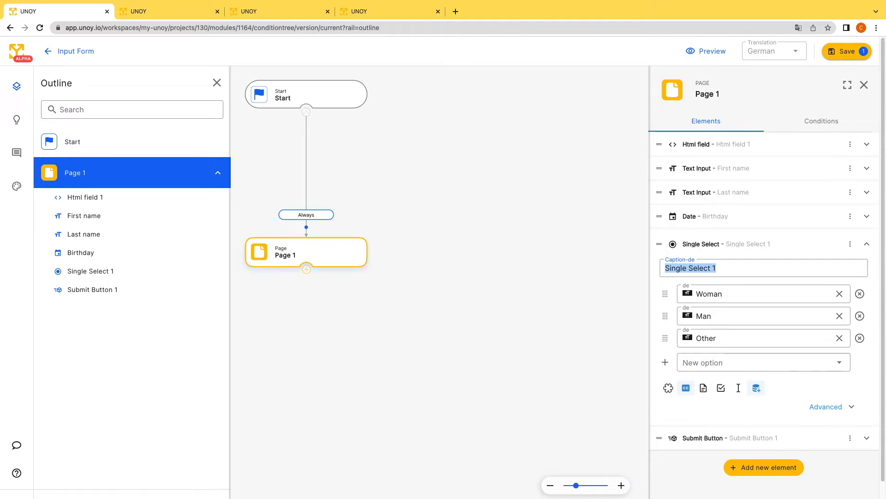
text(Plea)
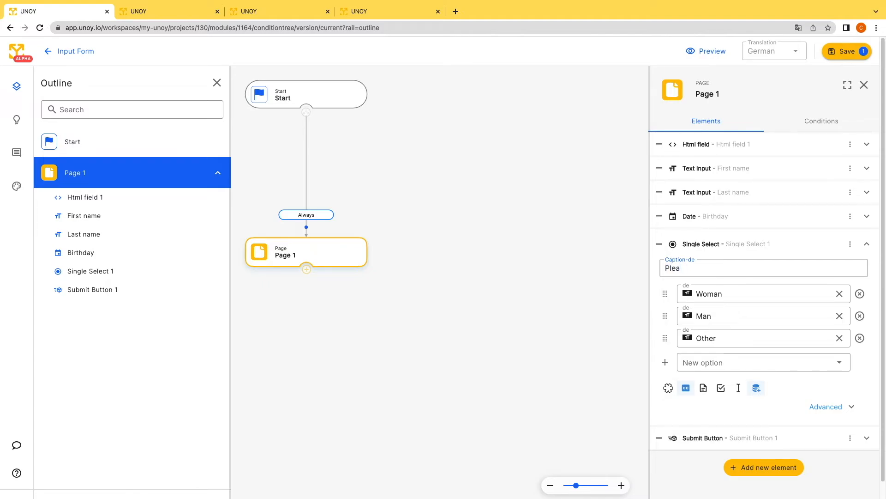
text(se choose yoru ge)
key(BackSpace)
key(BackSpace)
key(BackSpace)
key(BackSpace)
key(BackSpace)
key(BackSpace)
key(BackSpace)
text(select your gender:)
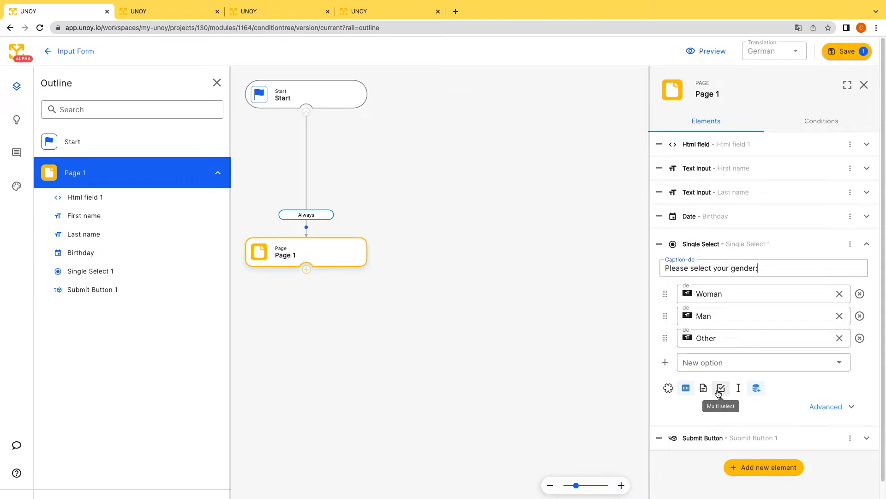
Step: Set the Single Select element's mode to Dropdown in its advanced settings and save the module
click(844, 408)
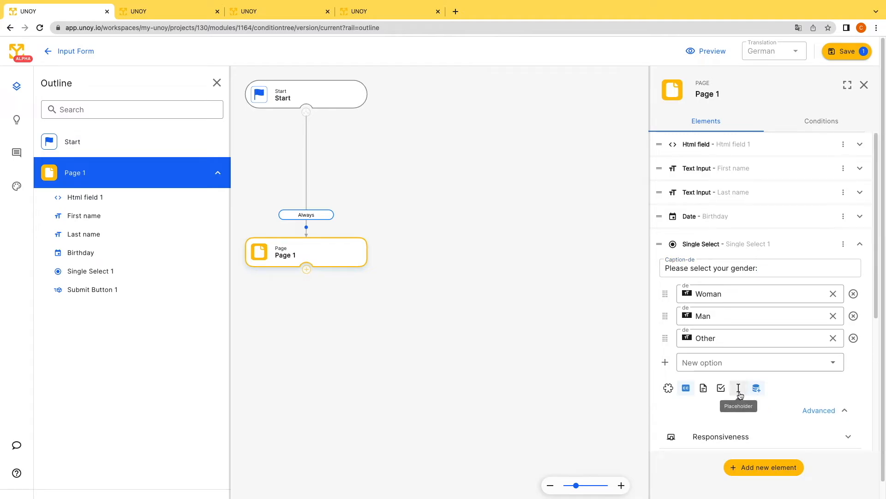
scroll(801, 390, down, 3)
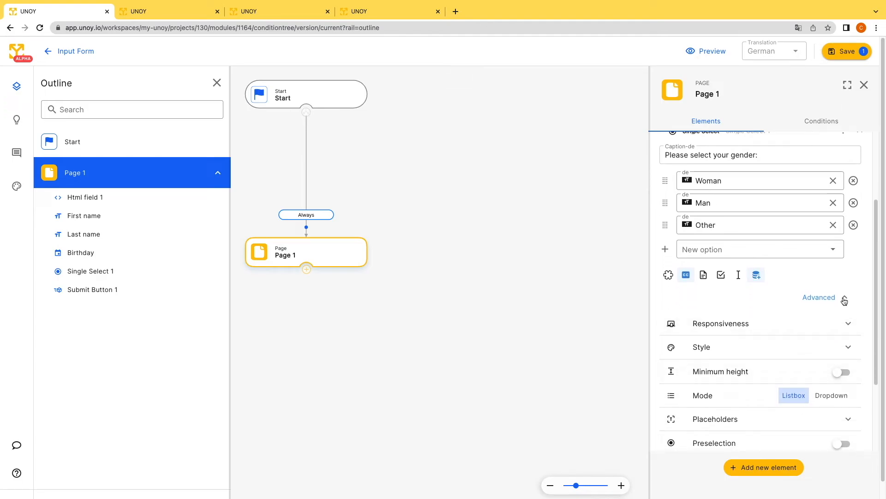
scroll(844, 301, down, 2)
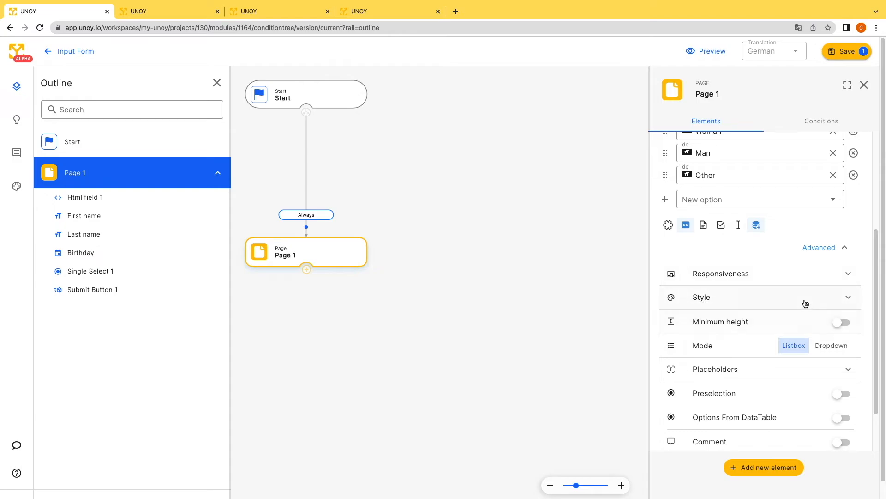
scroll(761, 293, down, 2)
scroll(741, 264, up, 3)
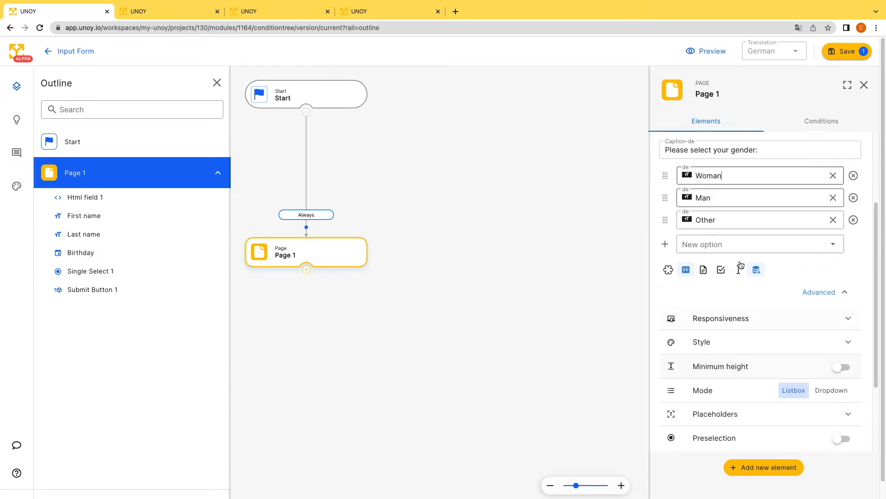
scroll(741, 265, up, 1)
scroll(715, 283, down, 2)
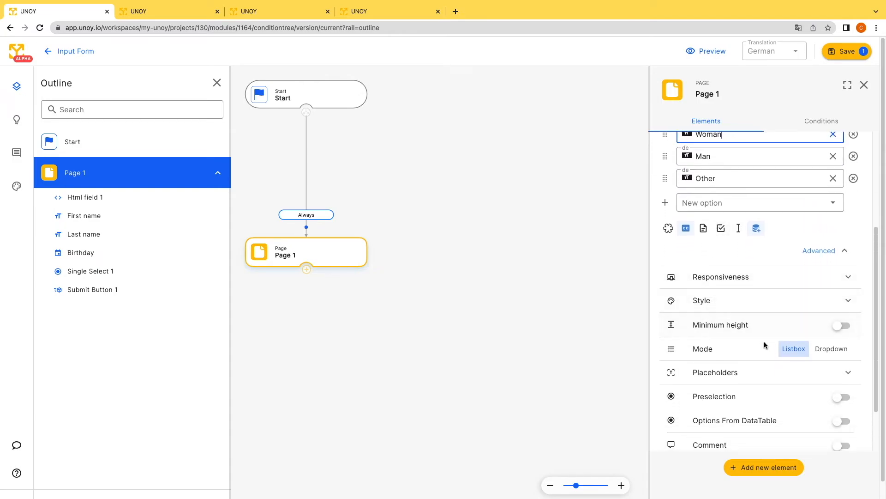
click(825, 352)
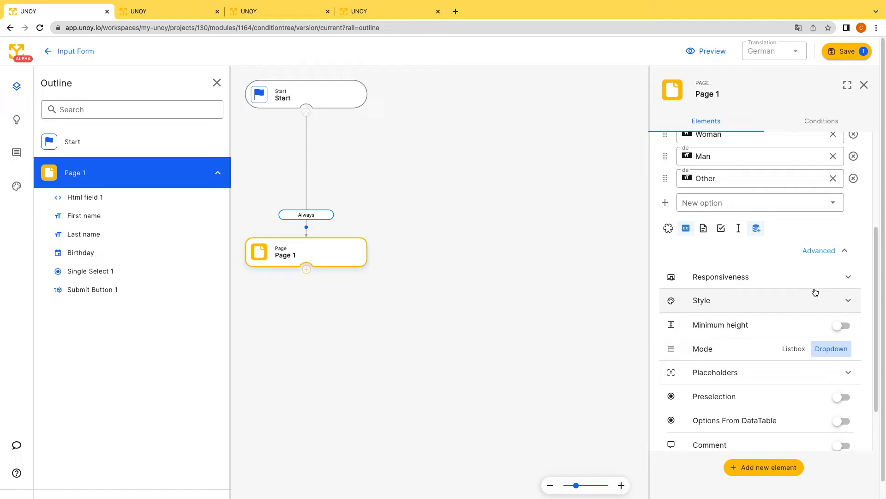
click(845, 251)
click(836, 54)
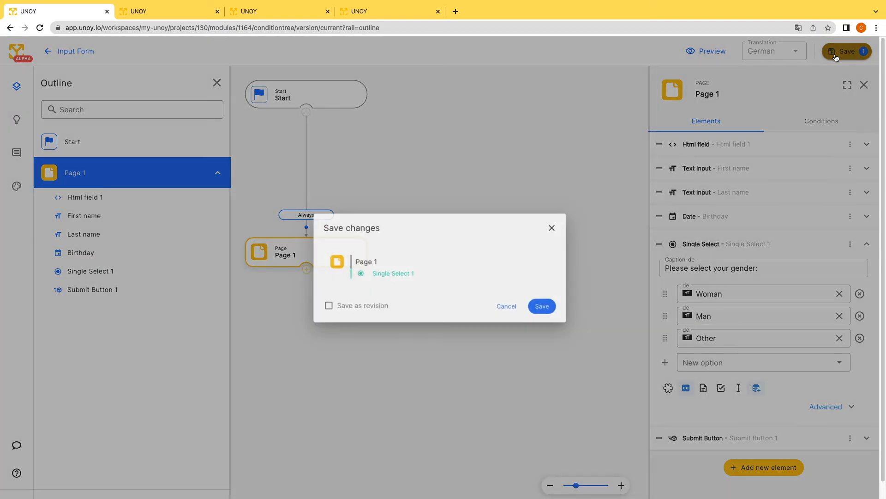
click(552, 308)
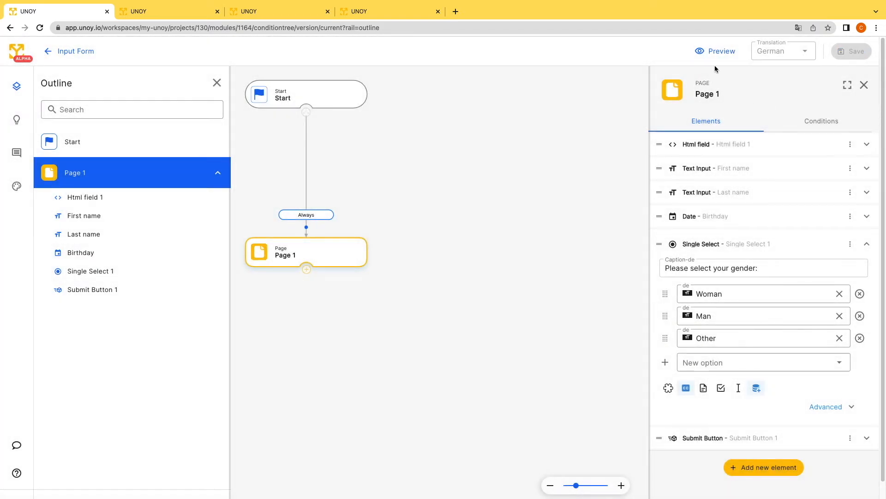
Step: Preview the form again and test the gender dropdown by choosing Man
click(717, 51)
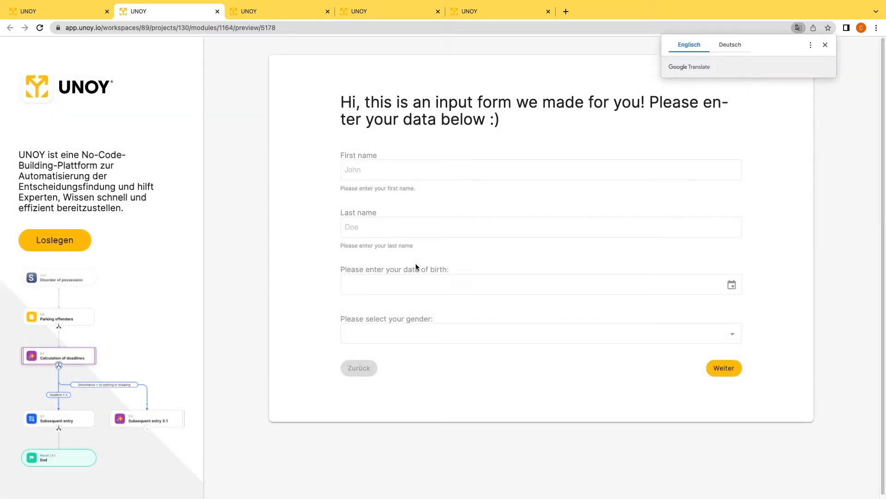
click(713, 332)
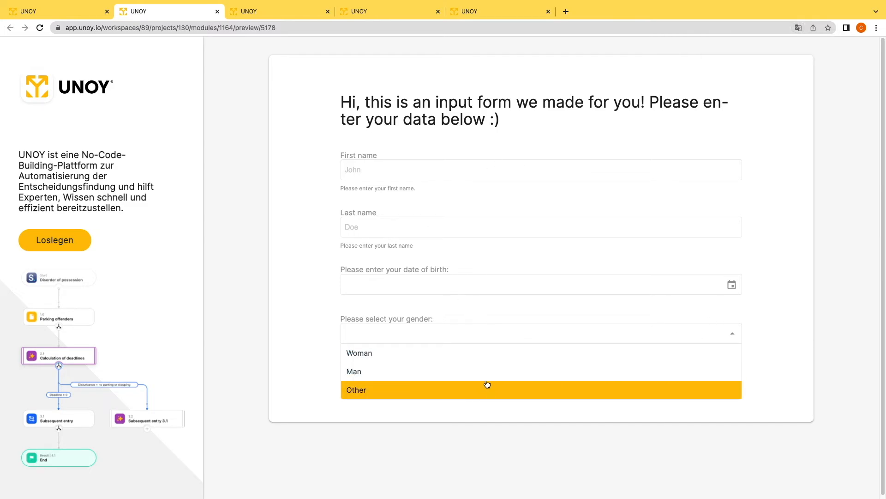
click(471, 373)
click(395, 173)
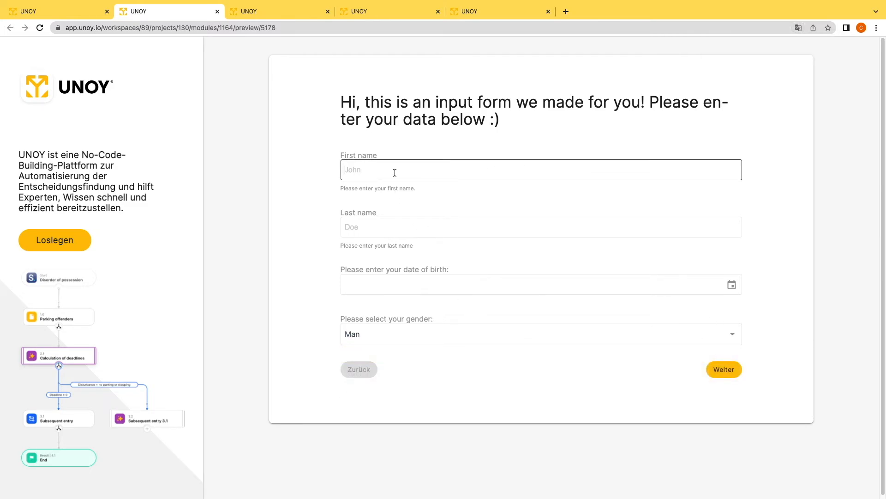
Step: Return to the module editor and add a Result node after Page 1
click(79, 13)
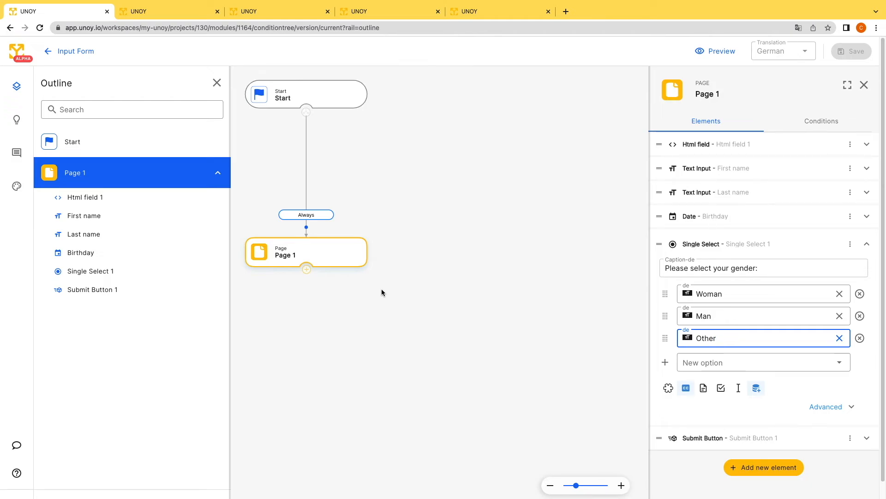
click(307, 270)
click(329, 338)
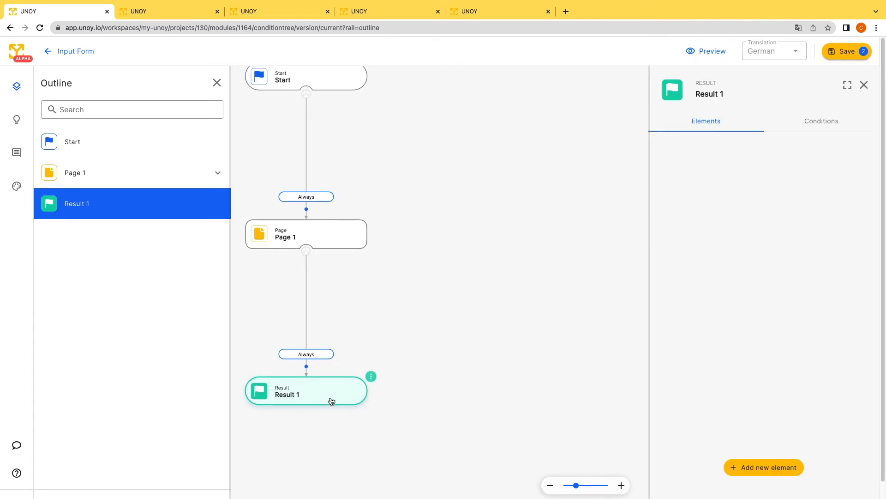
mouse_move(346, 400)
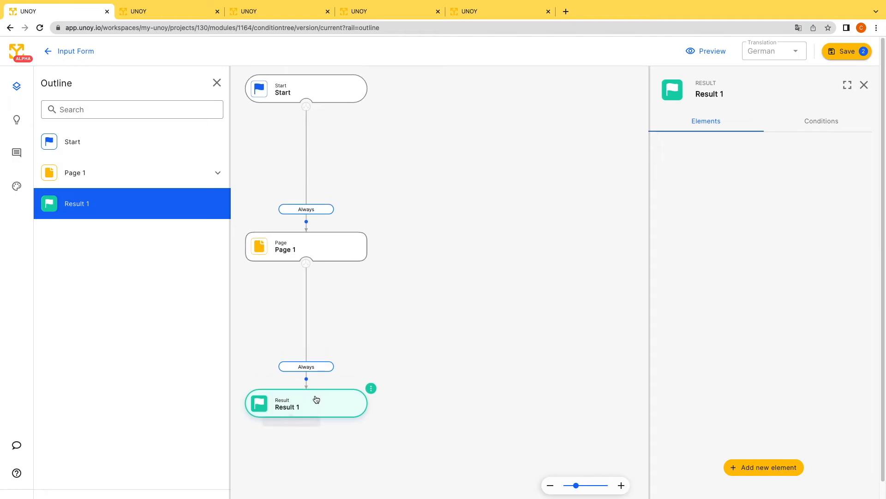
mouse_move(315, 405)
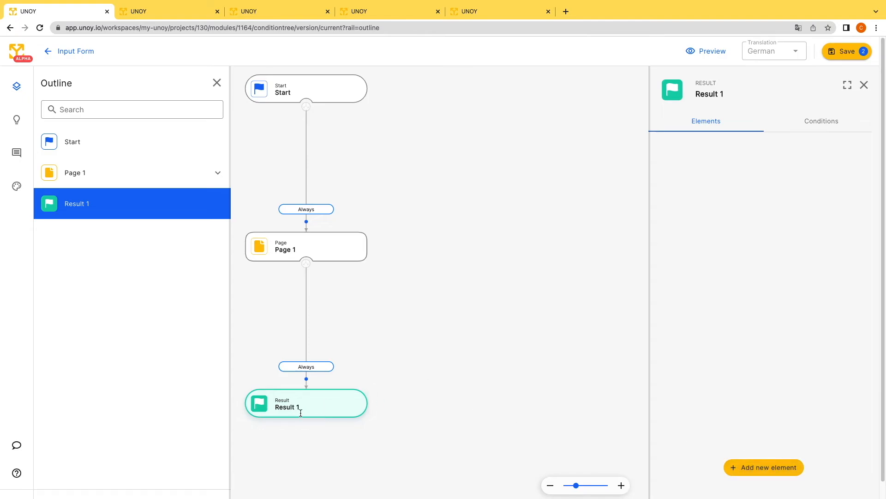
Step: Add an Html field element to the Result node and enter "Thank you for using UNOY!" as its first line
click(746, 469)
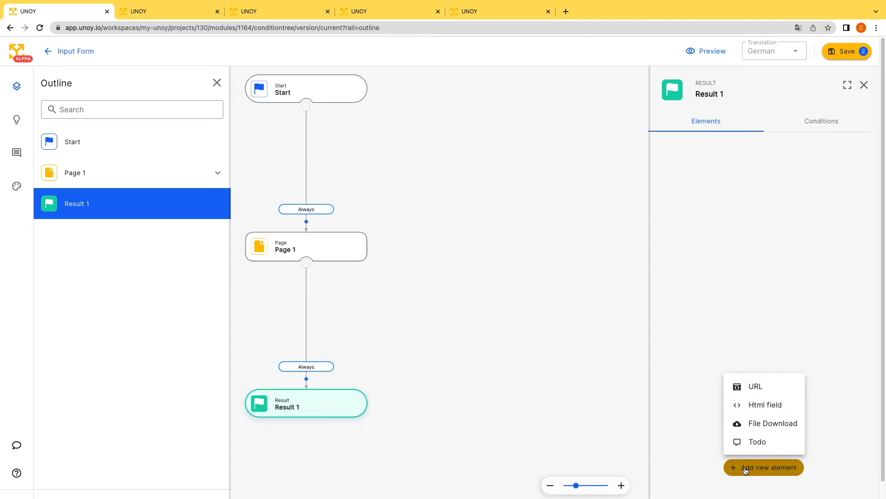
click(765, 409)
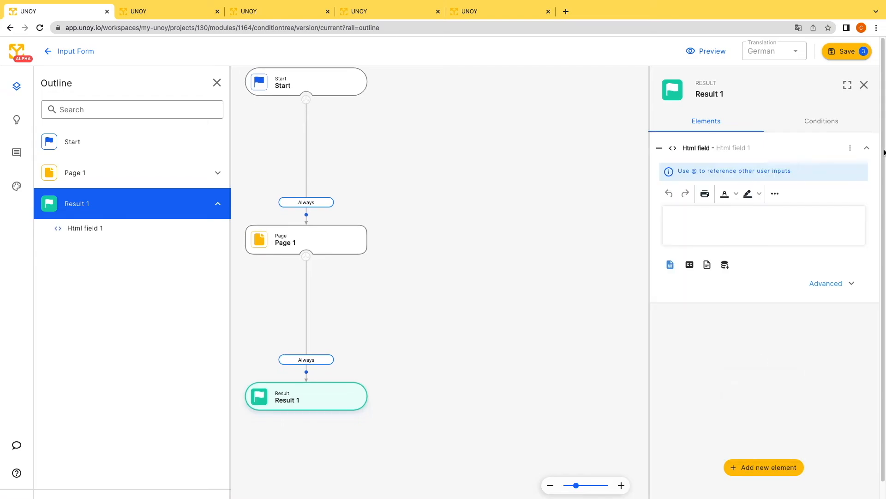
click(699, 221)
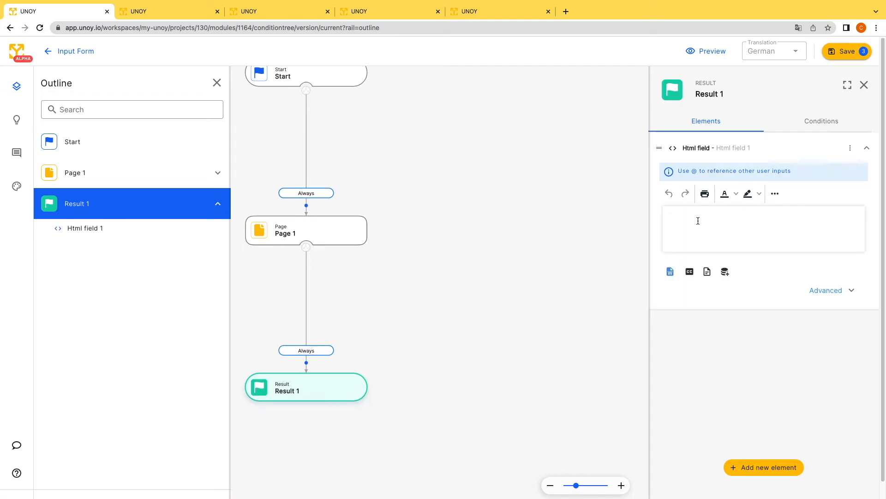
text(Thank you for using UNOY!)
key(Return)
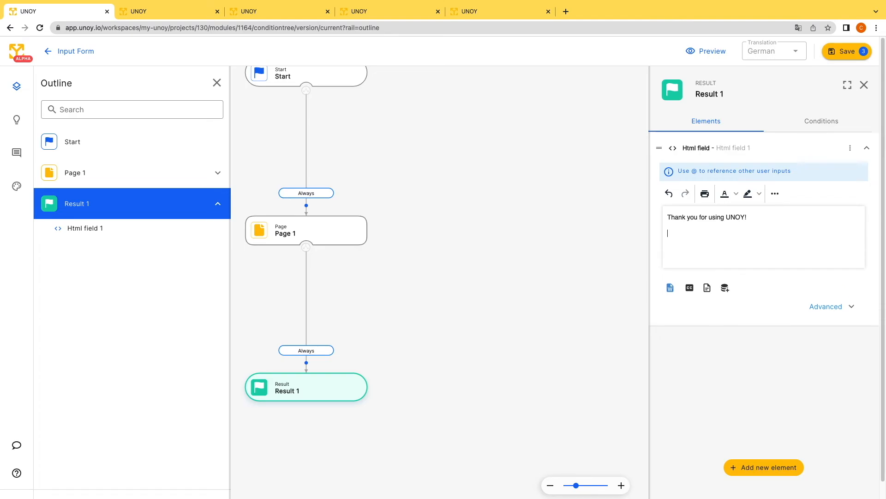
Step: Add the line "If you need more help, please leave us a message!" below the thank-you text and save the module
key(Return)
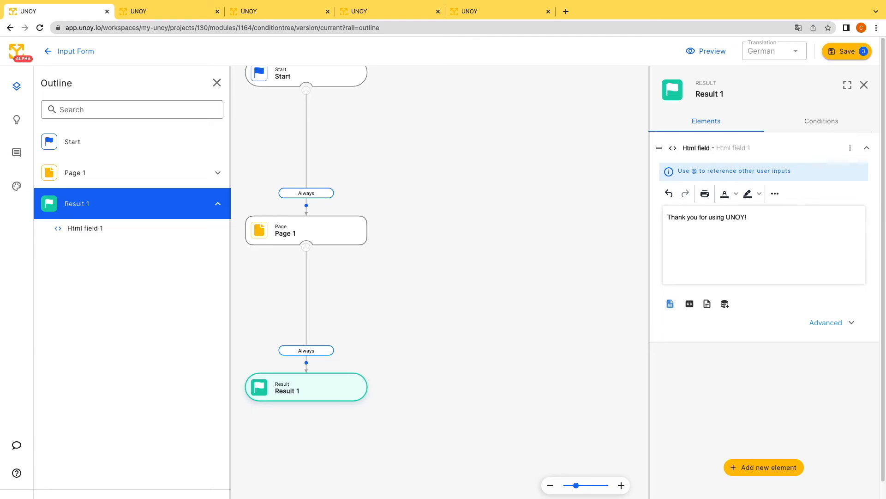
key(BackSpace)
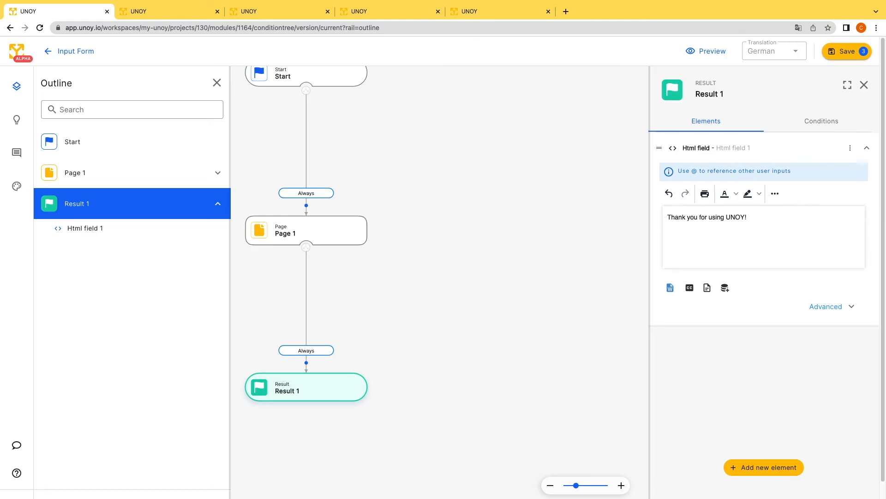
text(If you need)
text(more help, please leave us a message!)
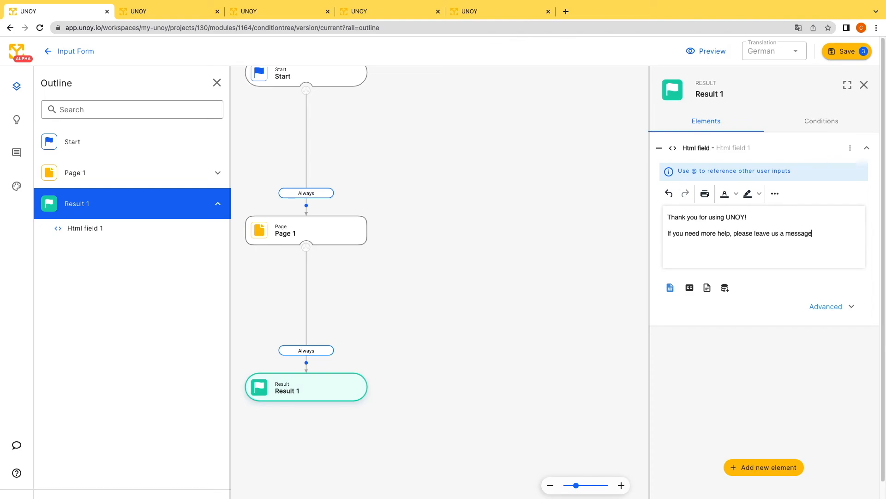
click(837, 57)
click(561, 321)
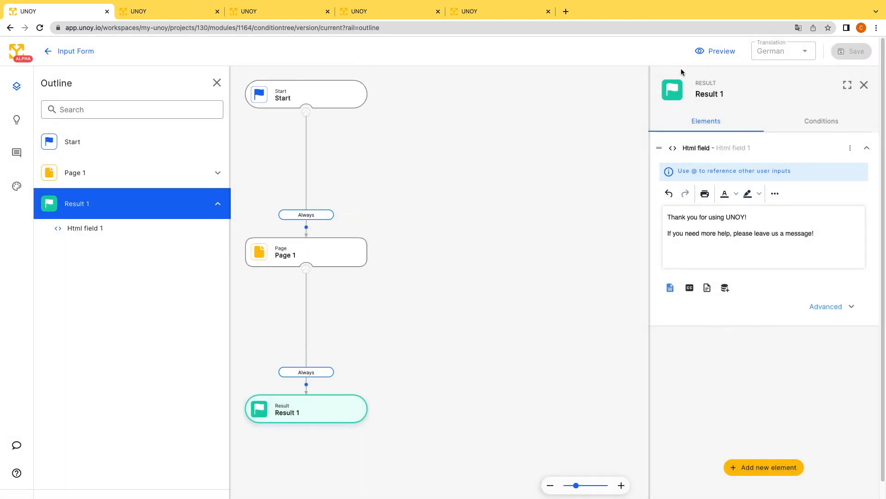
Step: Preview the form, dismiss the translation prompt, and fill in the first name and last name
click(701, 51)
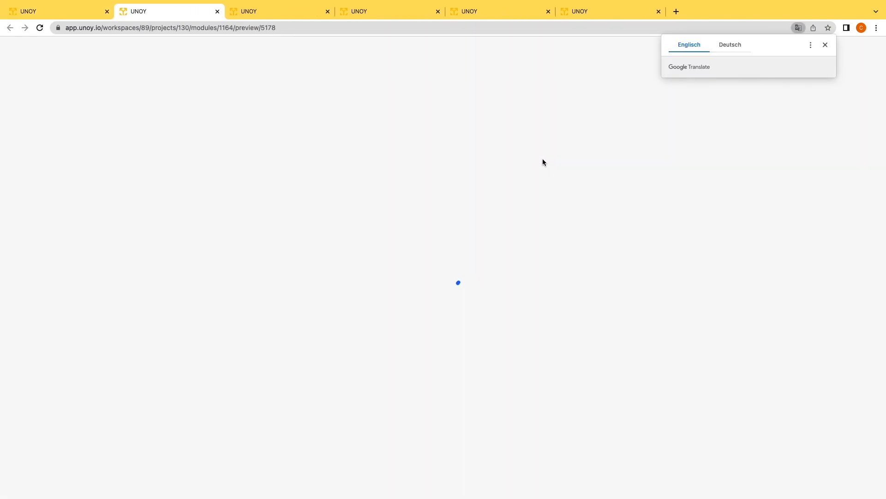
click(826, 45)
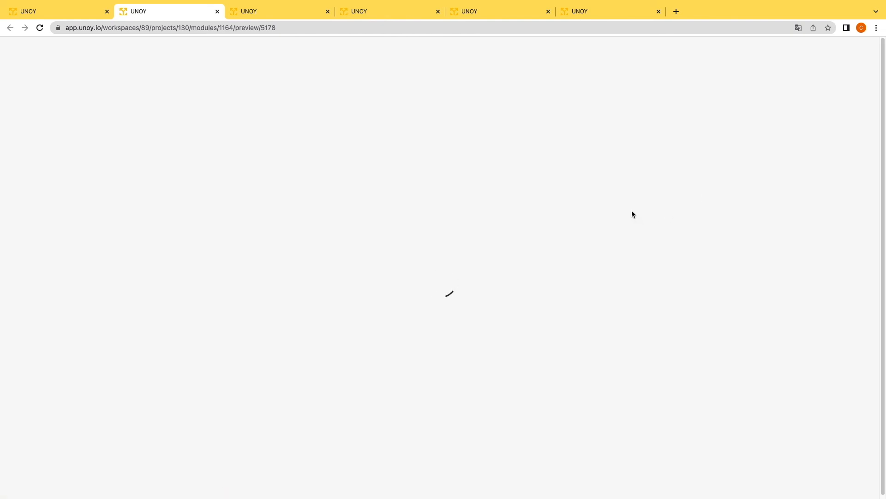
drag(360, 102, 548, 107)
click(484, 156)
click(408, 168)
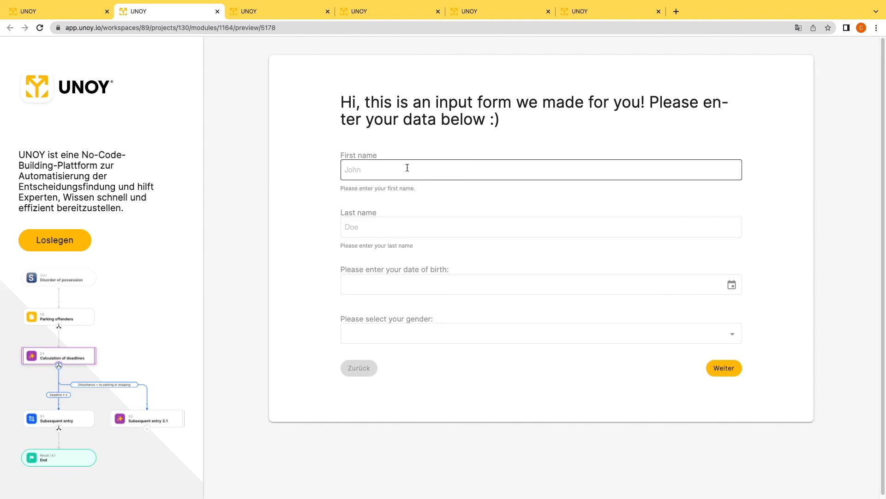
text(J)
text(mens)
click(345, 229)
text(Doe)
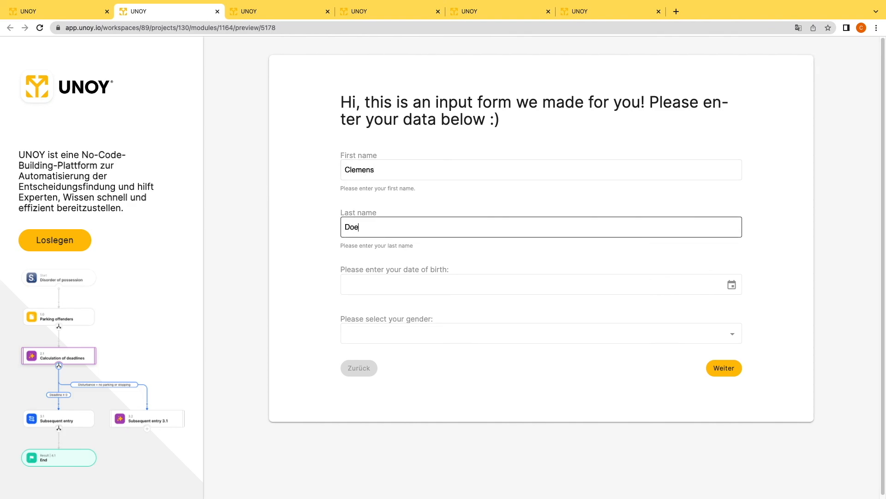
Step: Fill in the date of birth by picking a year and day in the calendar
click(371, 287)
click(381, 309)
scroll(387, 343, up, 5)
scroll(384, 344, up, 4)
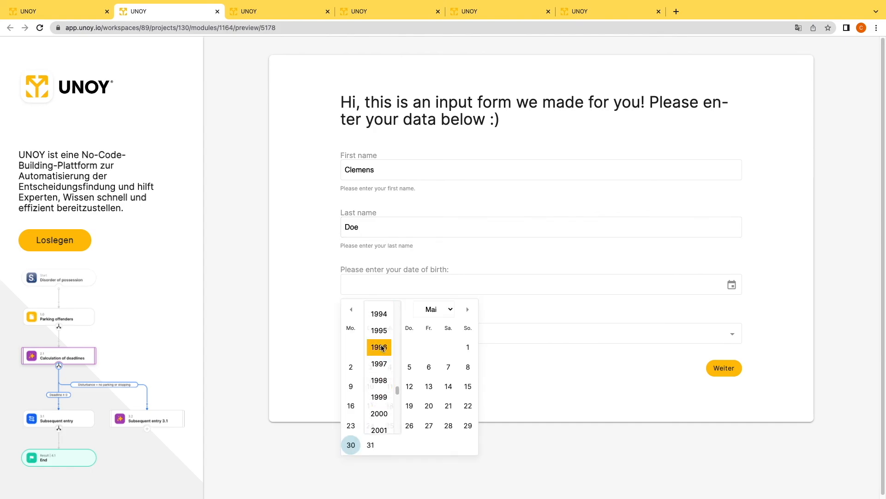
click(381, 344)
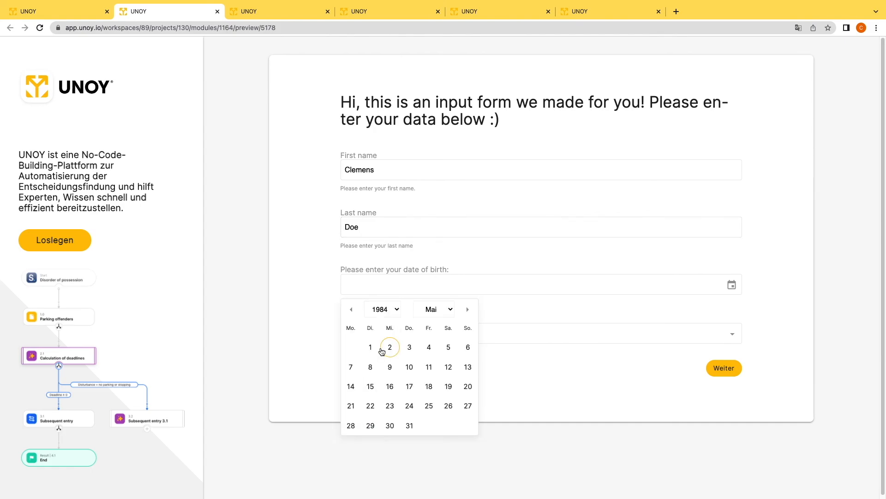
click(409, 351)
Step: Choose Man as the gender and continue to the result page
click(396, 336)
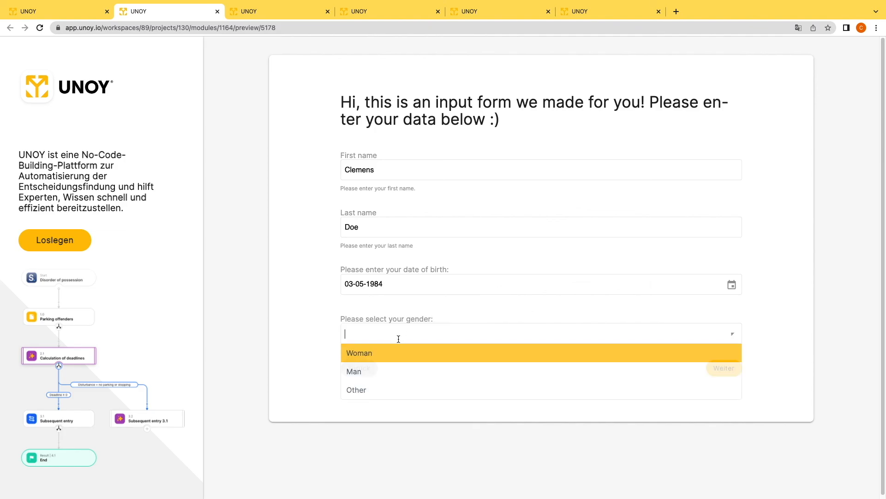
click(391, 368)
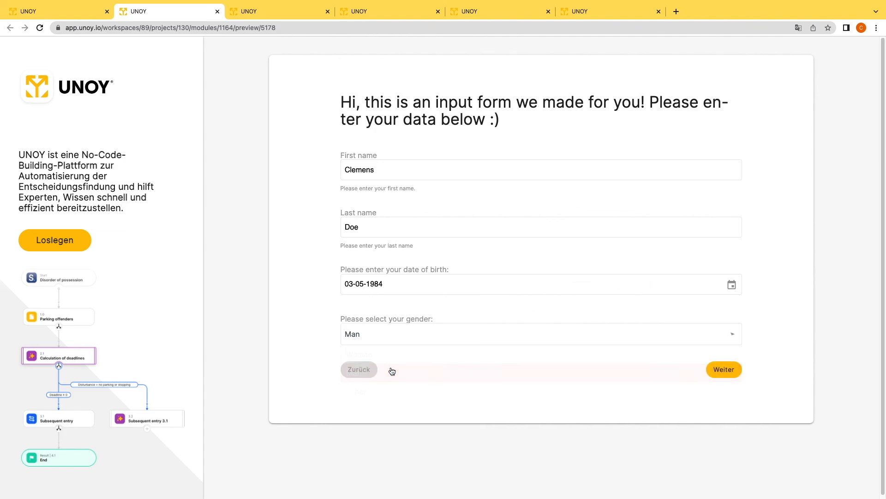
click(727, 371)
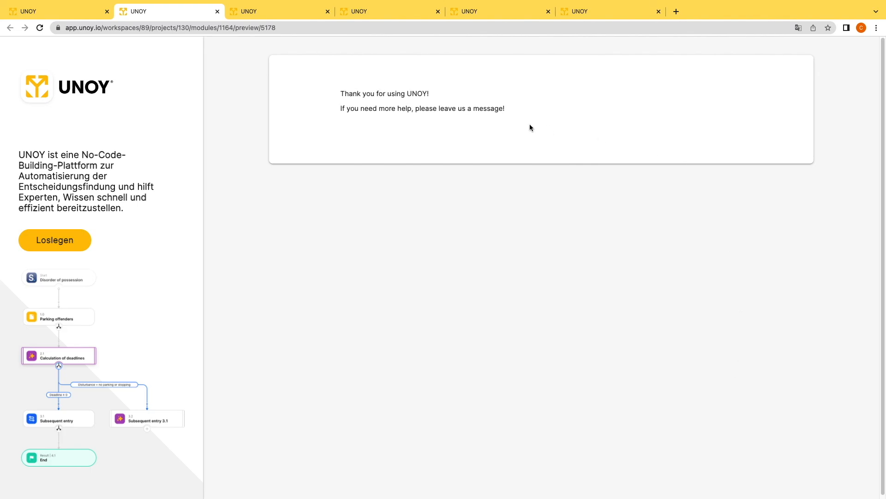